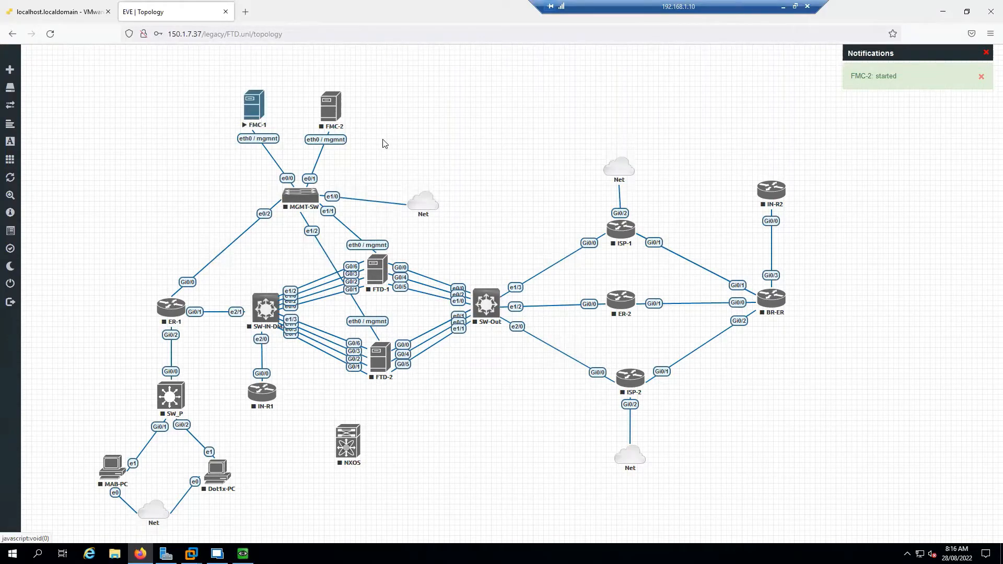
Open the FMC-2 node's VNC console to view its boot, and close the console window.
click(333, 110)
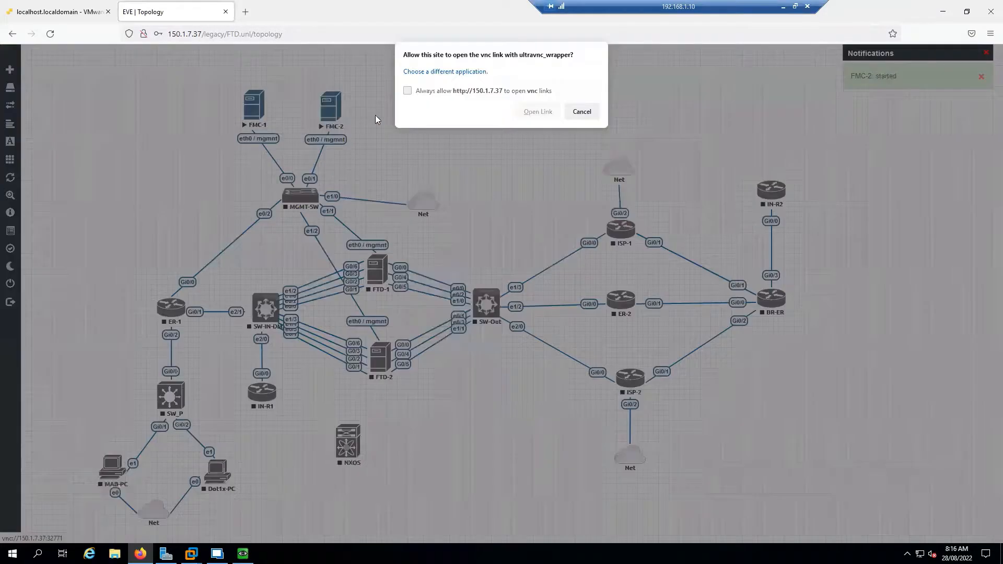
click(538, 111)
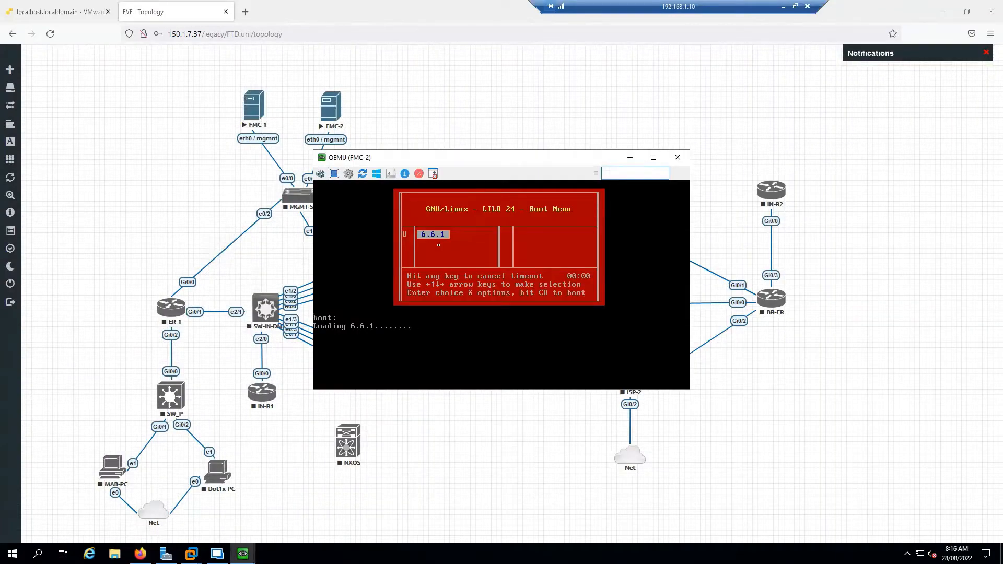
click(682, 162)
click(678, 158)
Stop the FMC-1 and FMC-2 nodes together in the topology.
drag(216, 72, 389, 149)
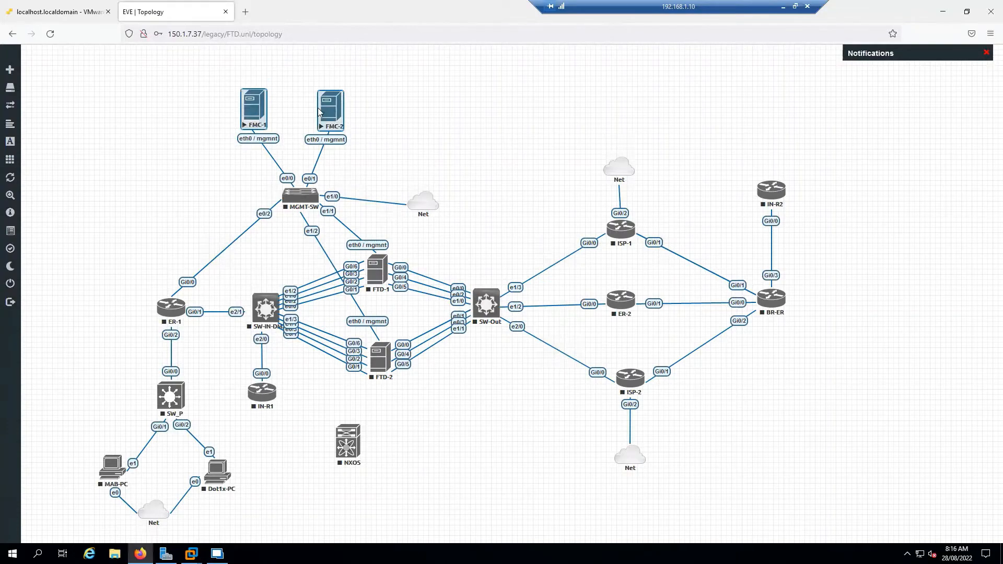
right_click(320, 111)
click(366, 148)
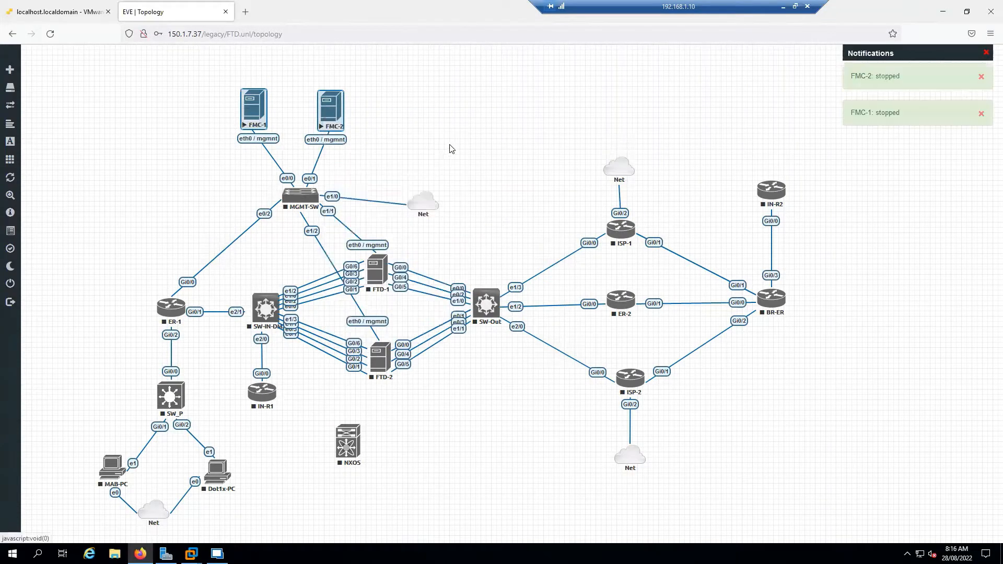
Switch to VMware ESXi and begin creating a virtual machine deployed from an OVF or OVA file.
click(80, 11)
click(184, 99)
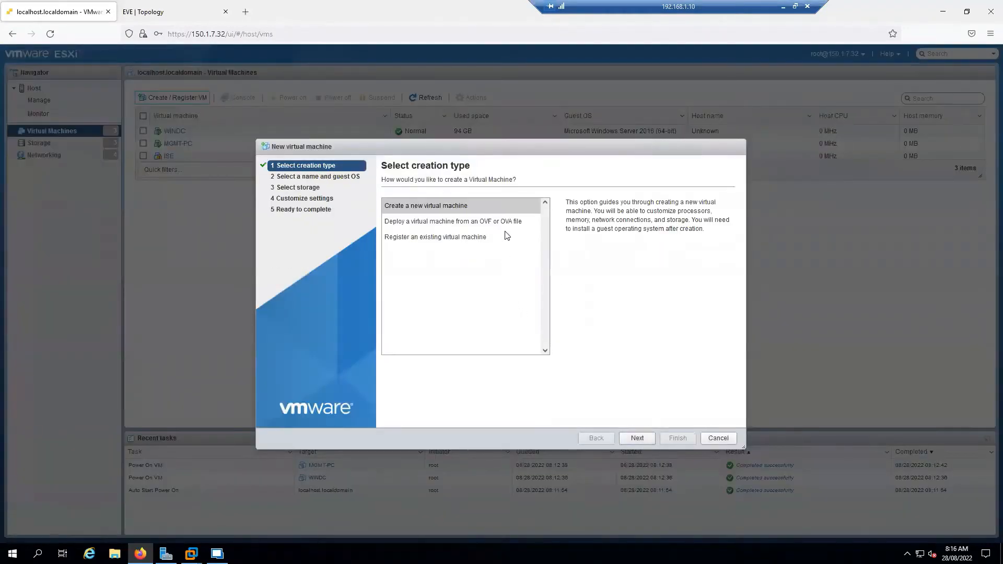
click(505, 222)
click(636, 438)
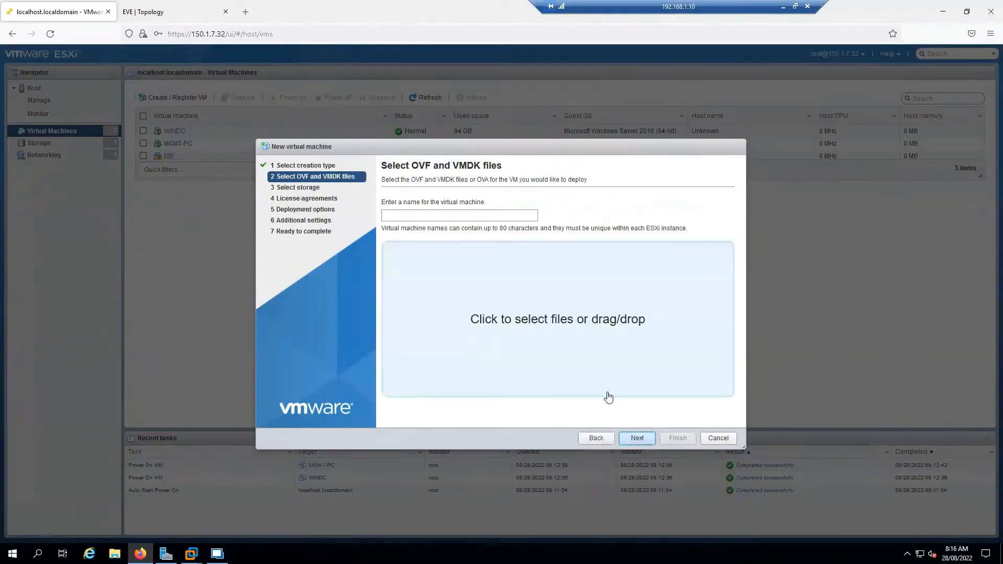
Name the virtual machine FMC-1 and load the 7.0.0-94 ESXi OVF and disk1 files from C:\SHARE\FMC7.0.0-94.
click(487, 216)
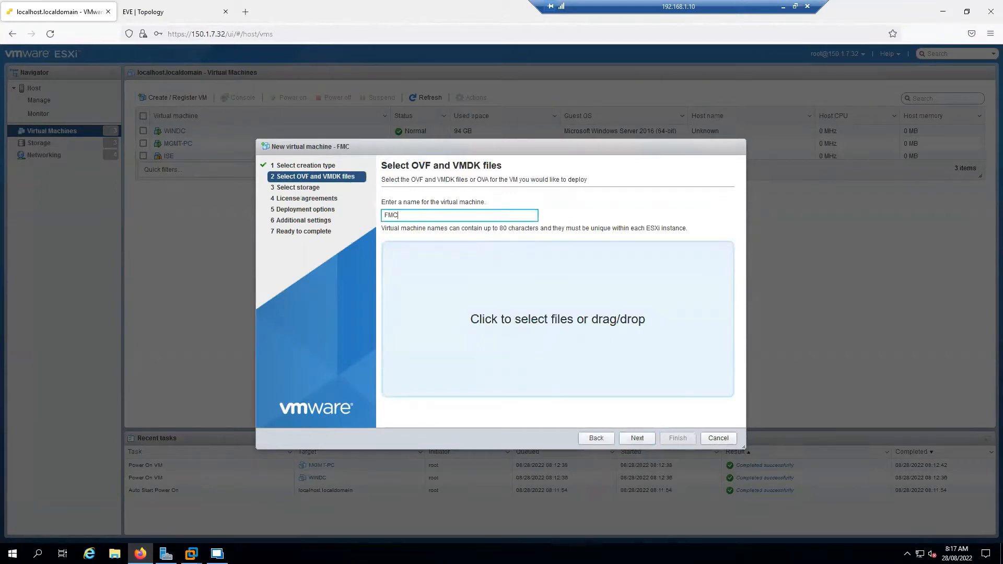
click(504, 265)
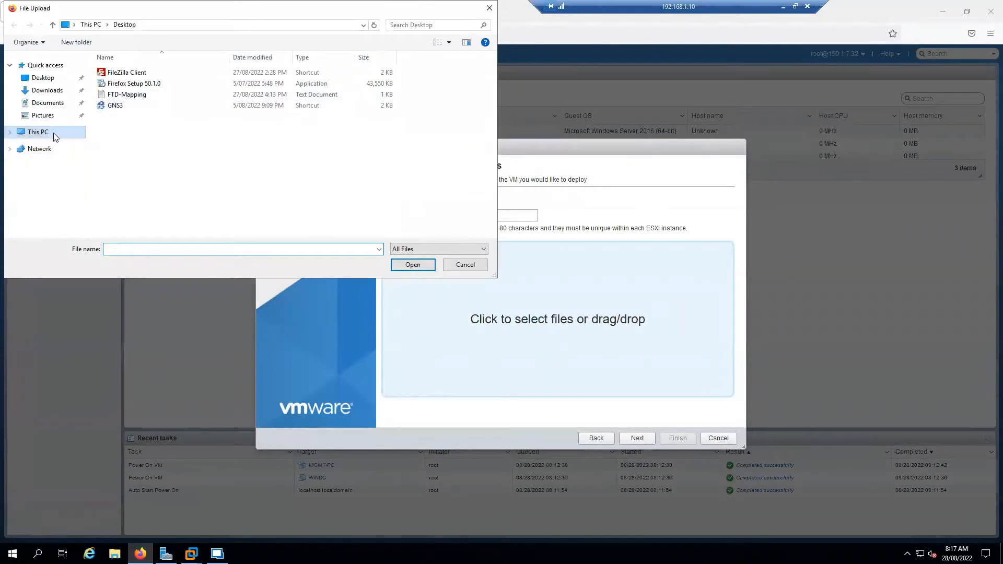
click(53, 137)
double_click(185, 188)
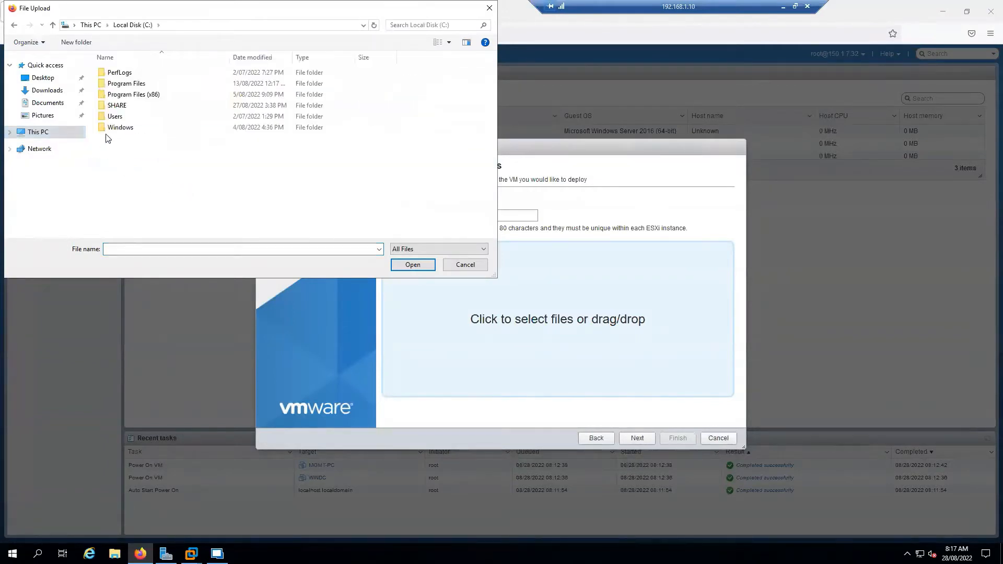
double_click(113, 106)
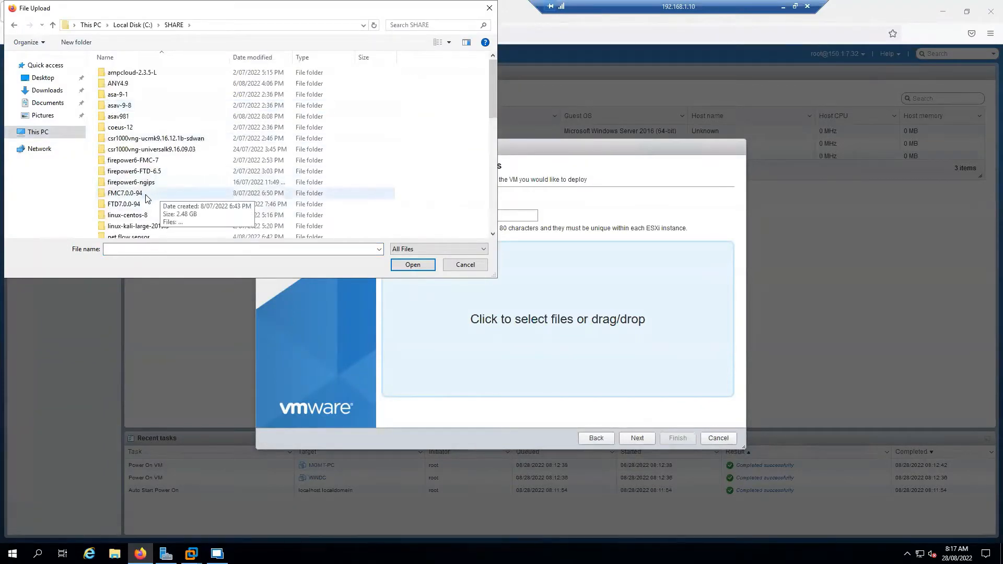
double_click(126, 193)
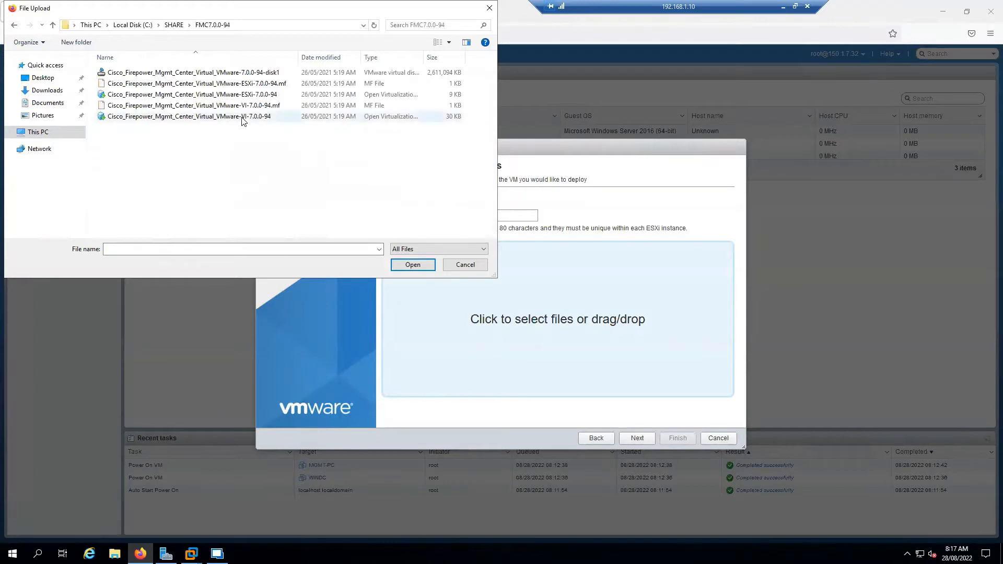
click(210, 95)
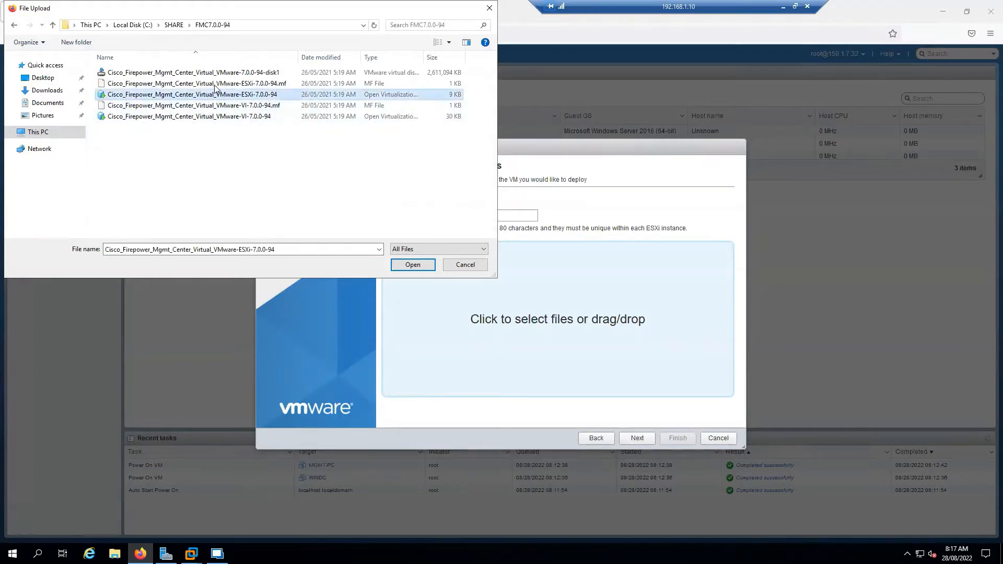
ctrl+click(222, 73)
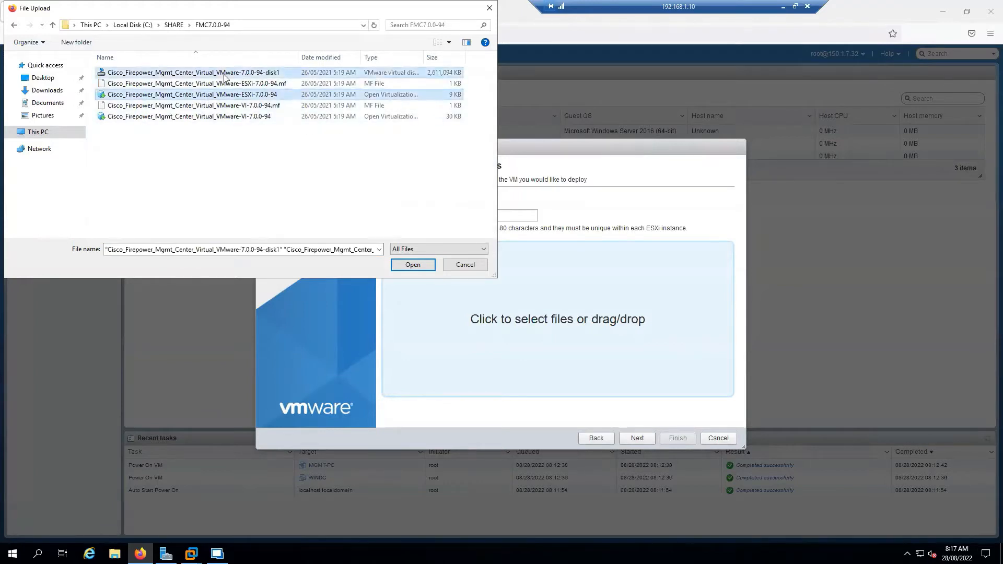
click(412, 265)
click(637, 438)
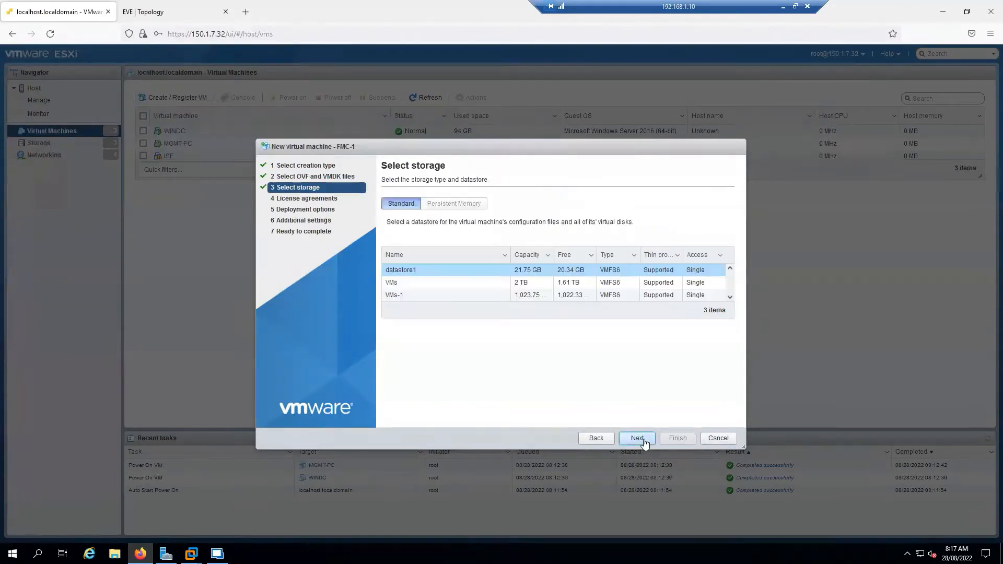
Deploy FMC-1 on the VMs datastore with Management mapped to VM Network and automatic power-on disabled.
click(434, 283)
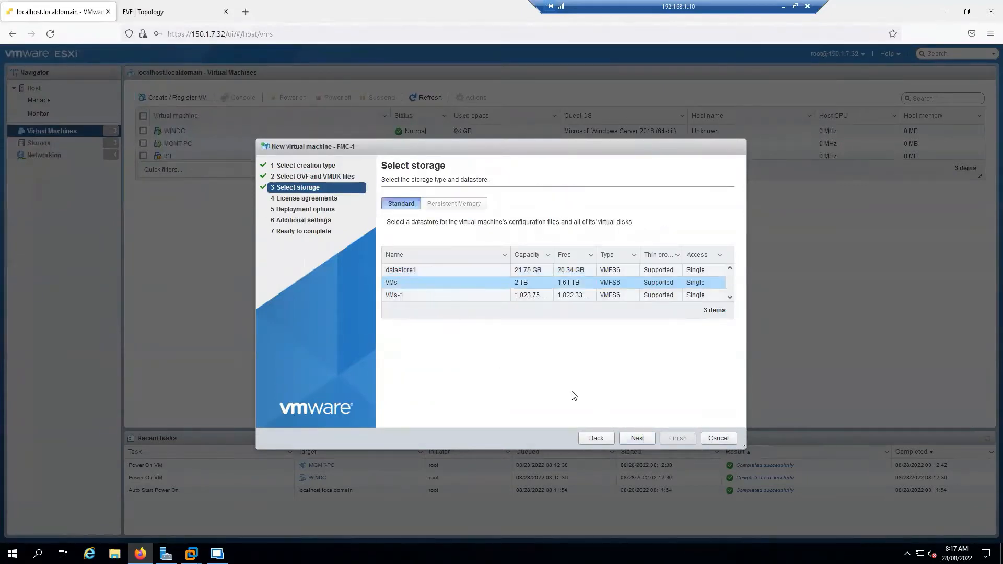
click(636, 441)
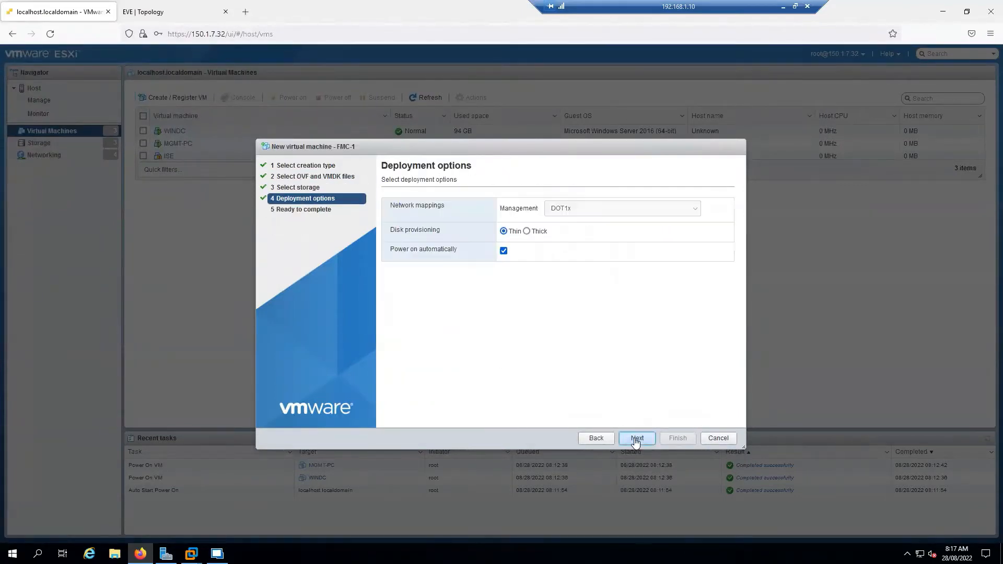
click(504, 252)
click(638, 212)
click(594, 256)
click(640, 437)
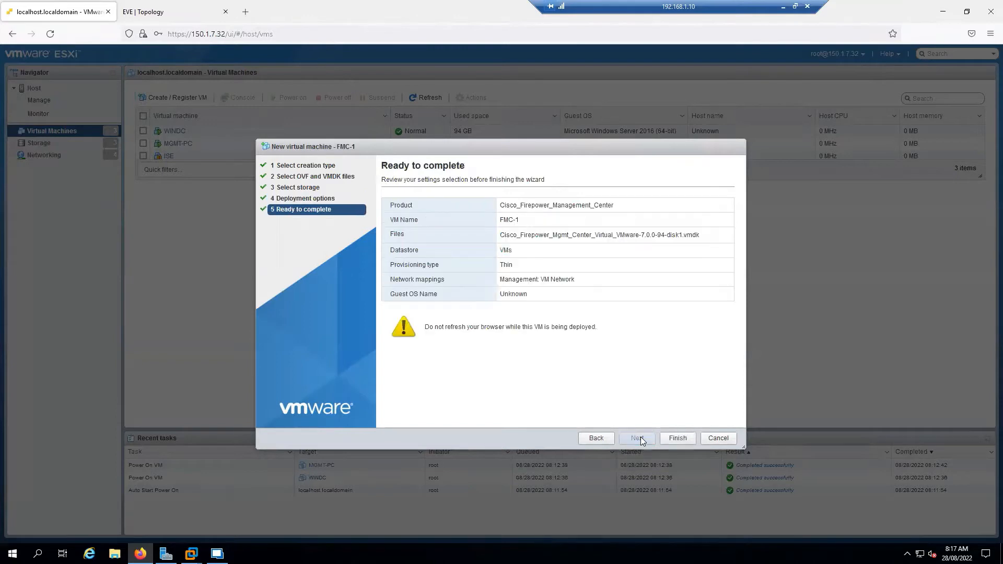
click(679, 438)
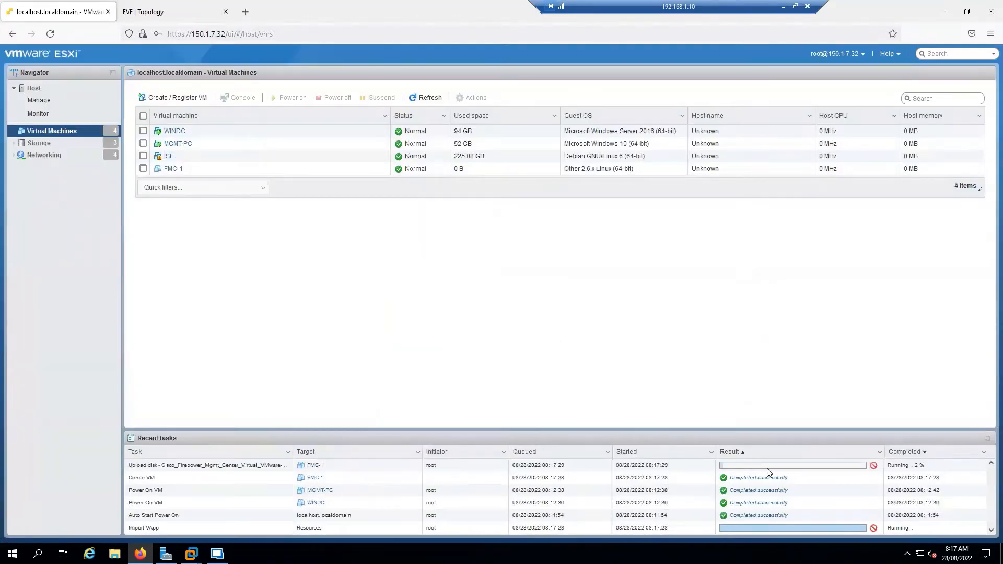
Begin creating another virtual machine deployed from an OVF or OVA file.
click(198, 98)
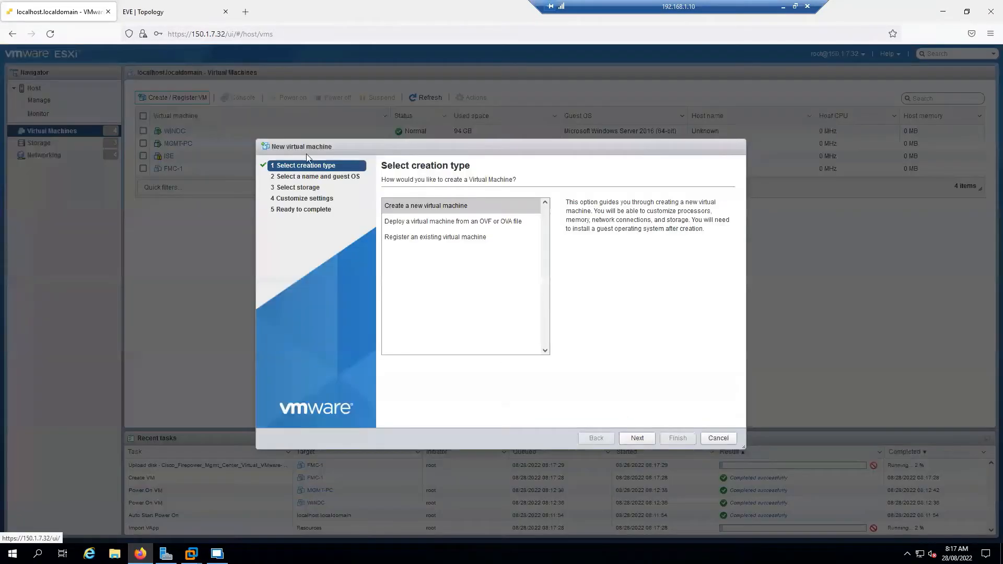
click(444, 221)
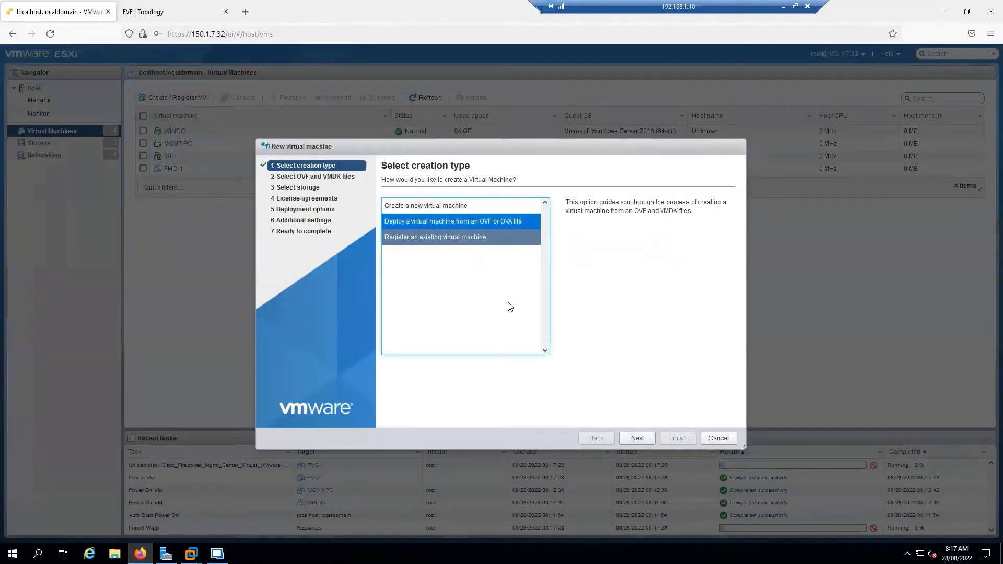
click(637, 438)
Name the second virtual machine FMC-2 and load the same 7.0.0-94 ESXi OVF and disk1 files.
click(451, 213)
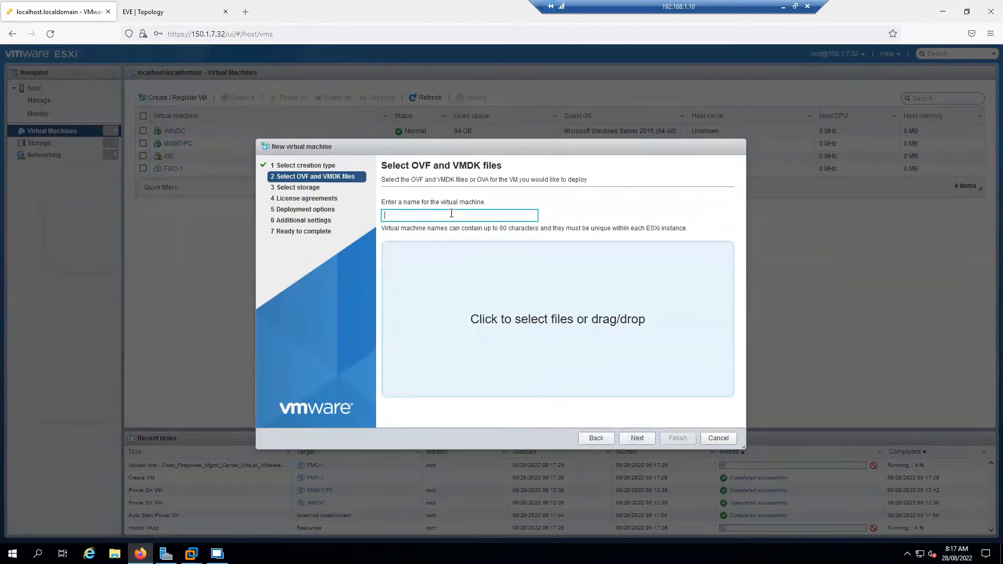
click(463, 282)
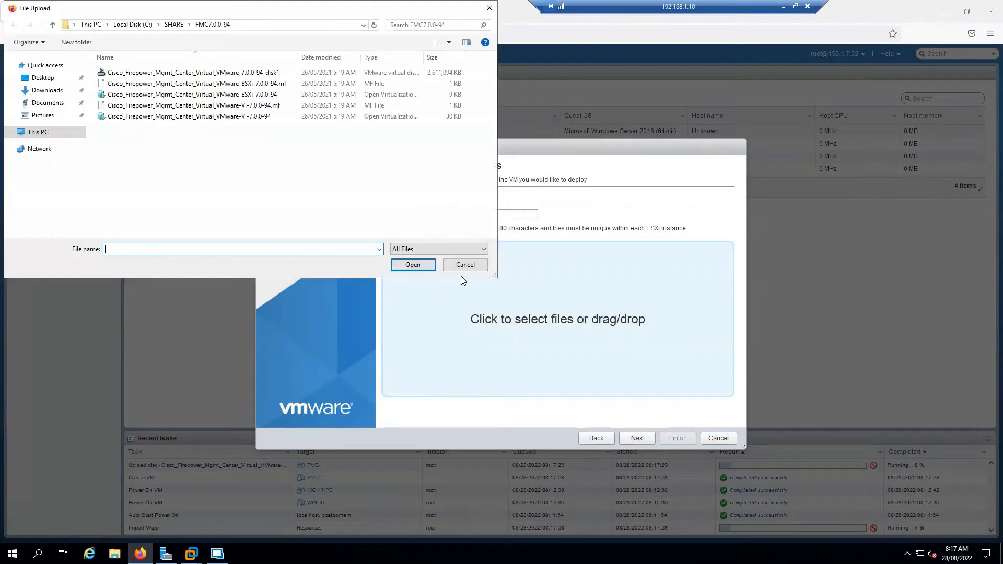
click(195, 98)
ctrl+click(293, 73)
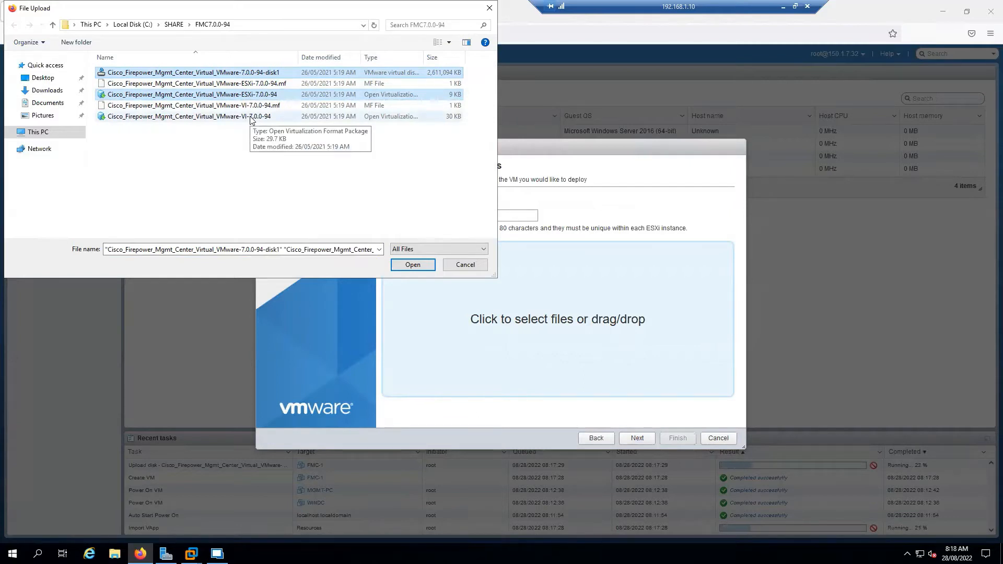
click(414, 265)
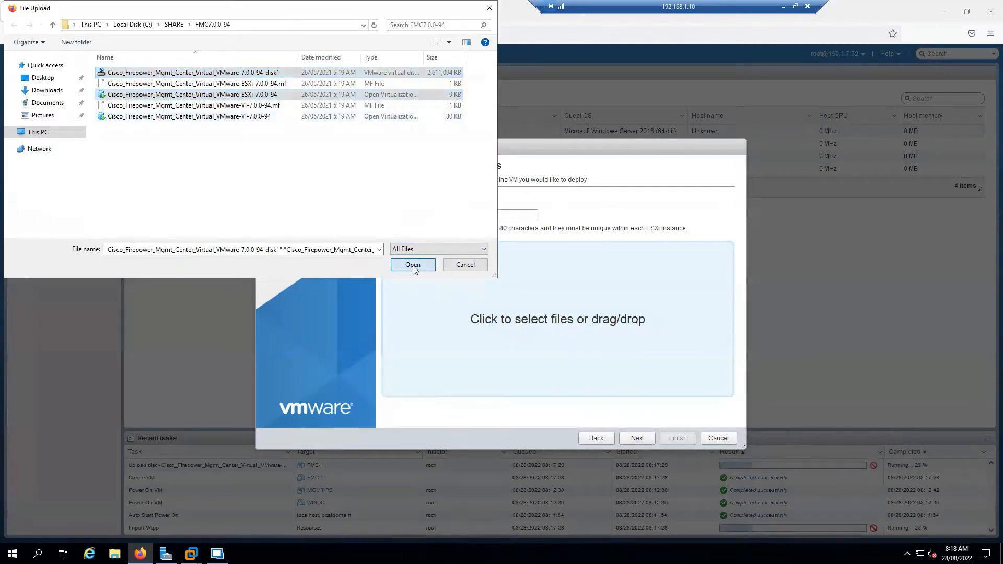
click(638, 438)
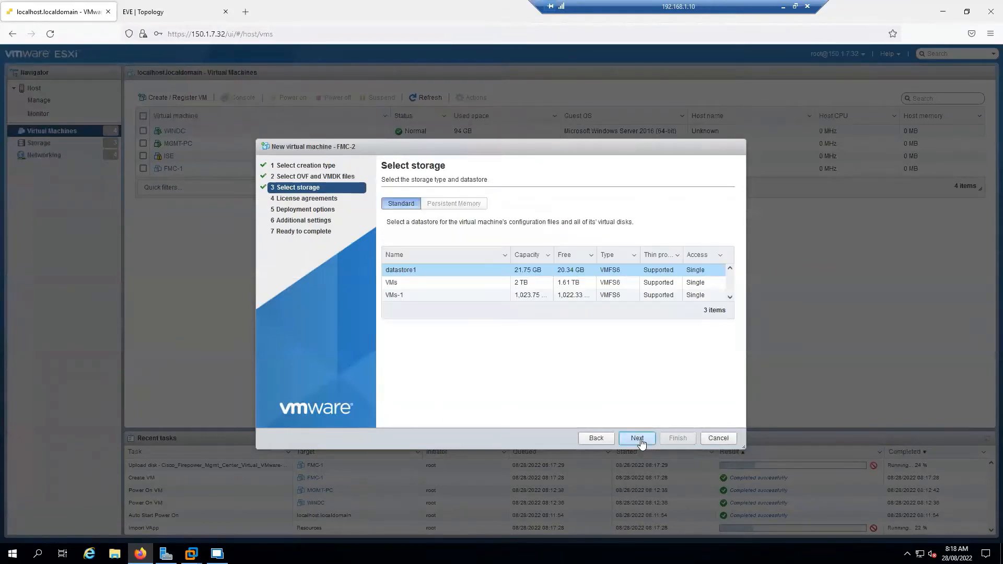
Deploy FMC-2 on the VMs datastore with automatic power-on disabled and Management mapped to VM Network.
click(470, 283)
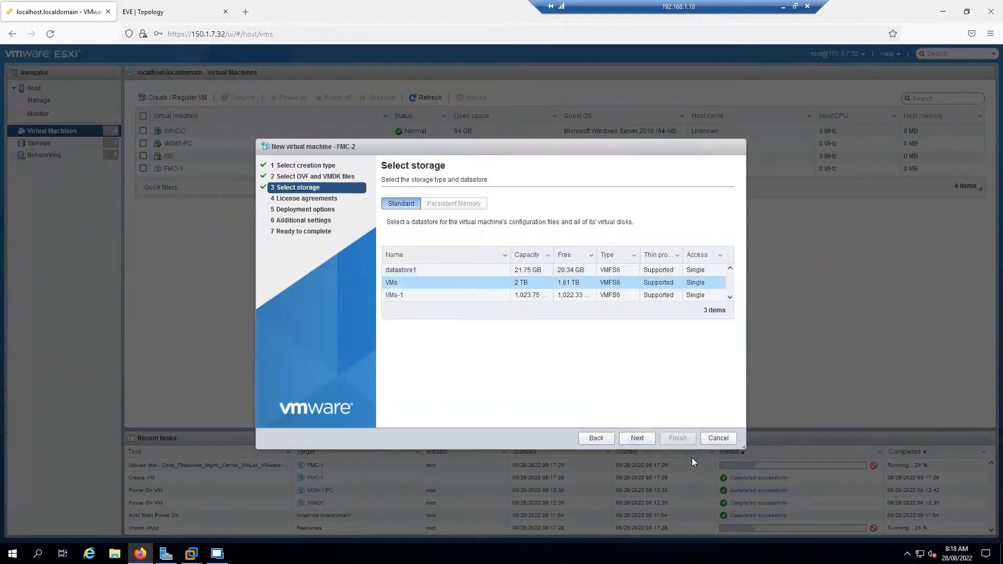
click(639, 438)
click(503, 251)
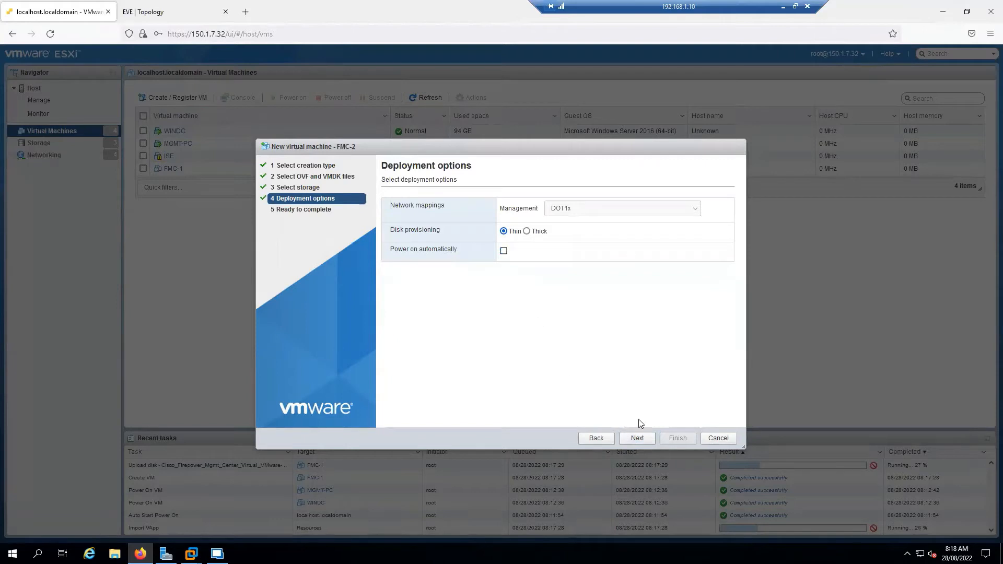
click(637, 209)
click(606, 264)
click(637, 437)
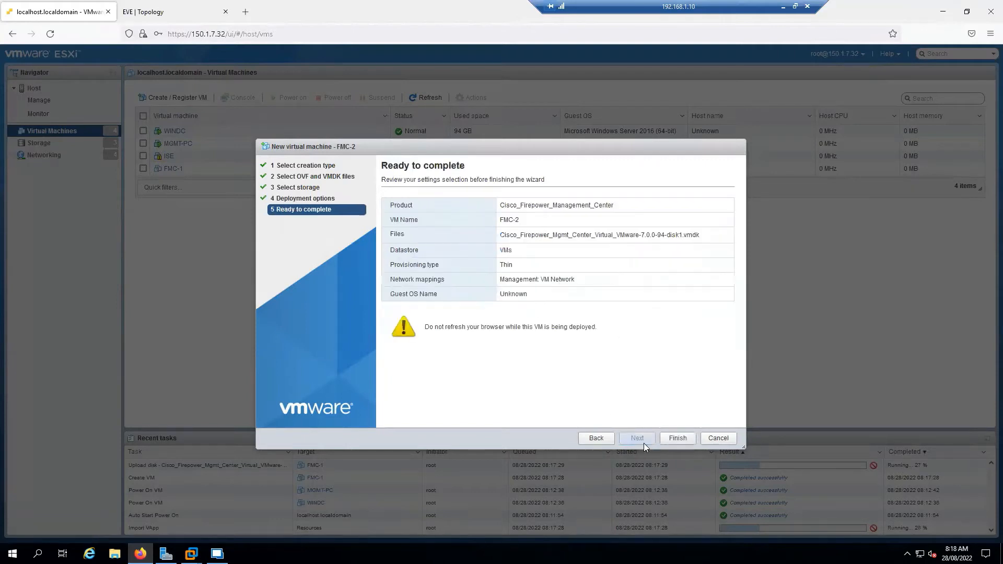
click(678, 438)
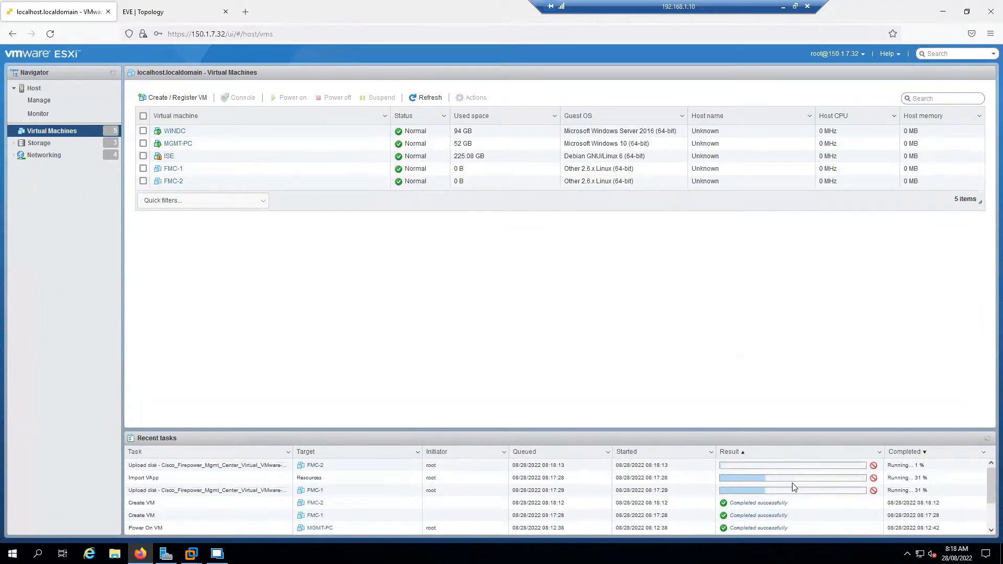
Switch to the EVE topology, start the FTD-1 node and open its VNC console.
click(157, 11)
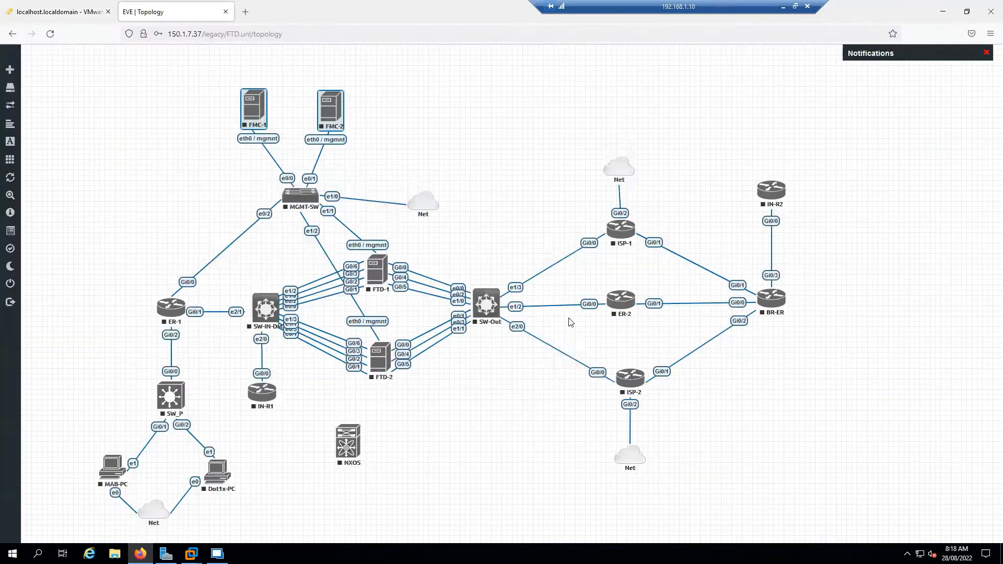
right_click(380, 272)
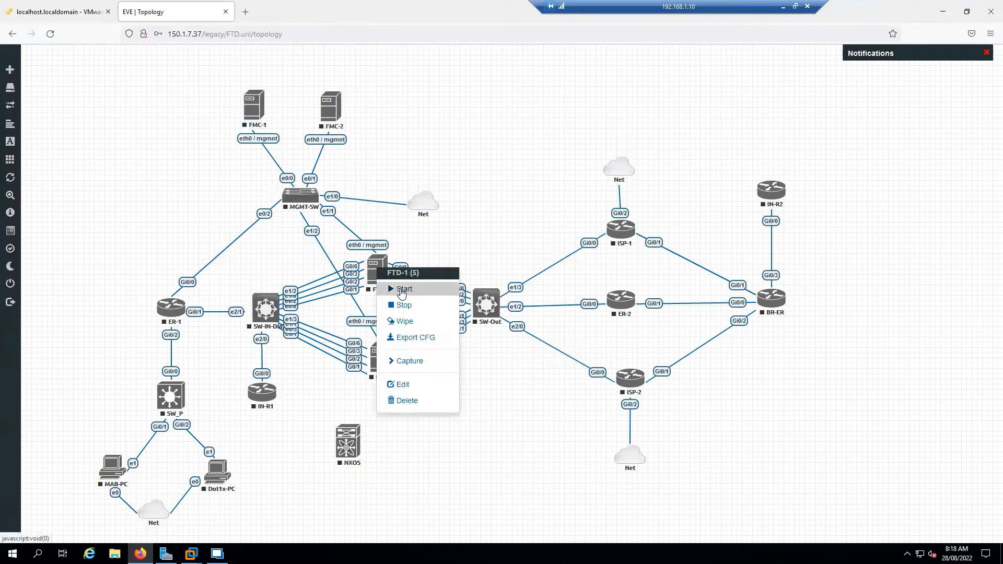
click(403, 290)
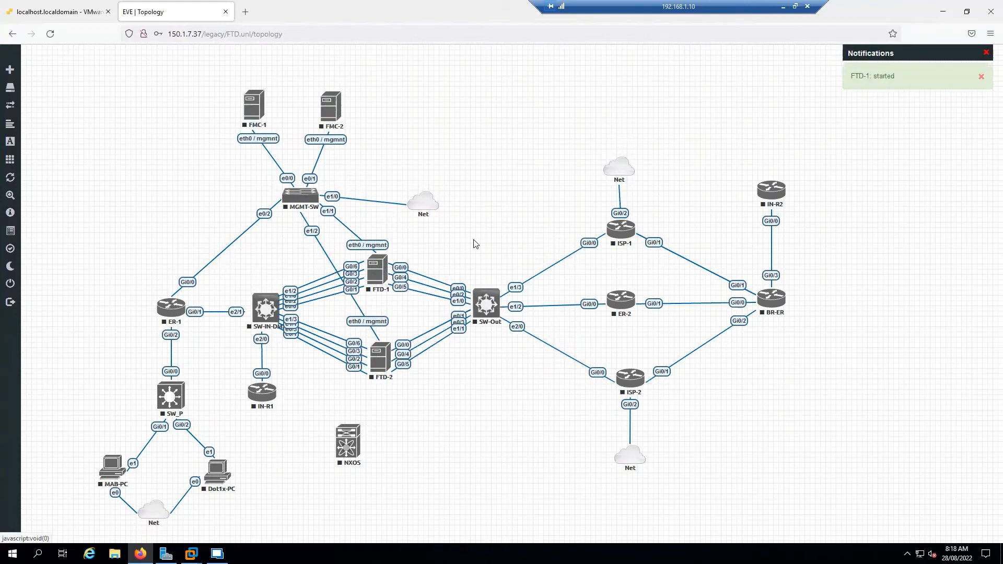
click(378, 274)
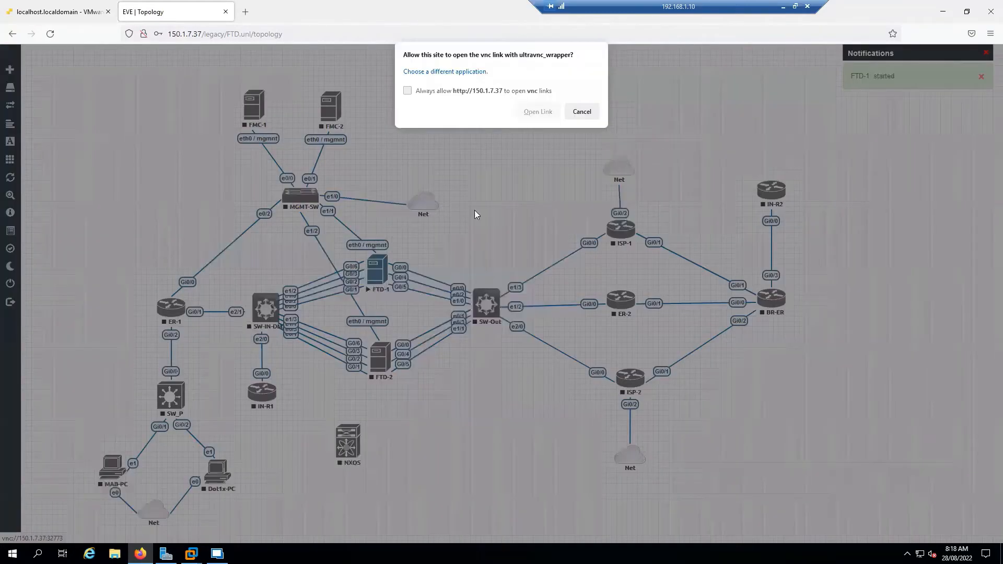
click(538, 112)
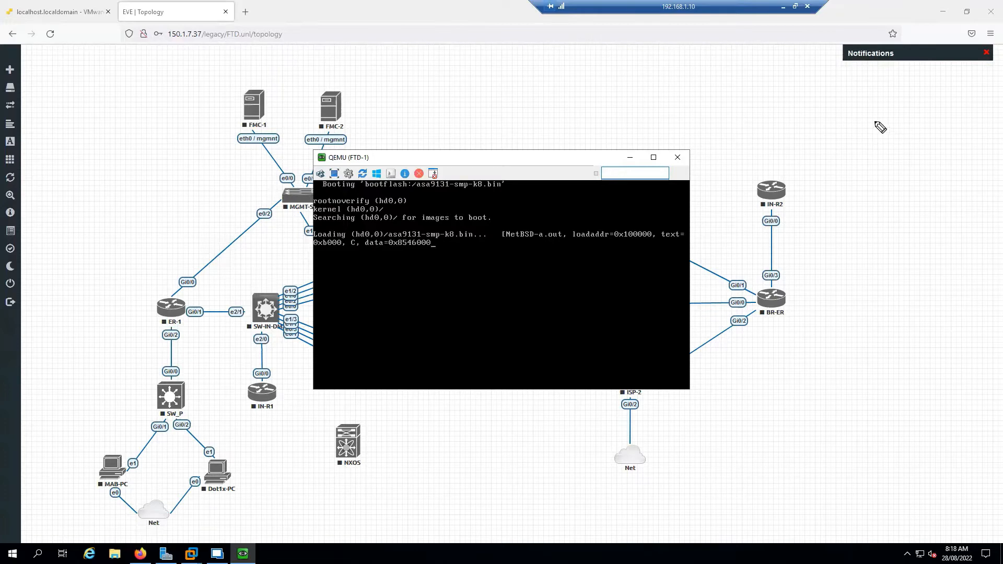
mouse_move(867, 128)
mouse_down()
mouse_move(867, 117)
mouse_move(895, 124)
mouse_move(853, 162)
mouse_move(889, 166)
mouse_move(873, 186)
mouse_move(893, 181)
mouse_move(903, 191)
mouse_up()
drag(864, 194, 918, 193)
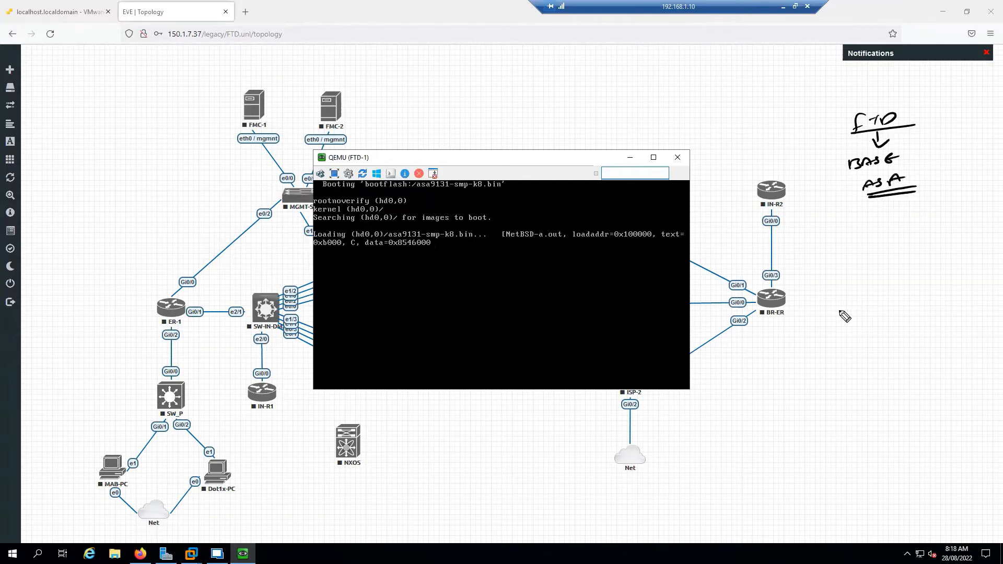
drag(831, 313, 974, 310)
drag(861, 320, 923, 327)
drag(843, 291, 880, 308)
drag(899, 296, 915, 302)
drag(922, 295, 927, 303)
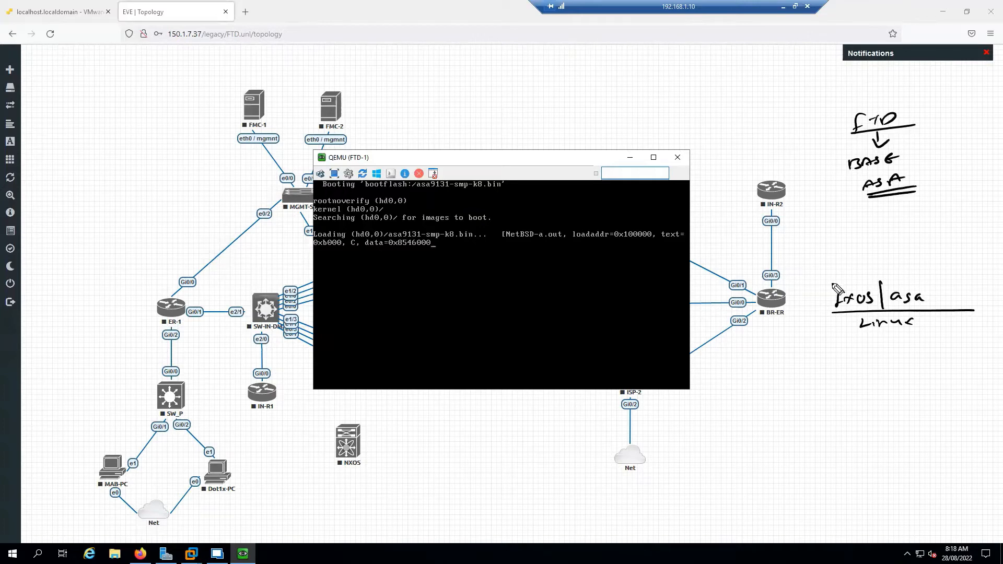
drag(821, 280, 943, 272)
drag(863, 263, 861, 275)
drag(860, 263, 884, 261)
mouse_move(878, 263)
mouse_down()
mouse_move(876, 274)
mouse_move(888, 274)
mouse_up()
drag(888, 261, 890, 272)
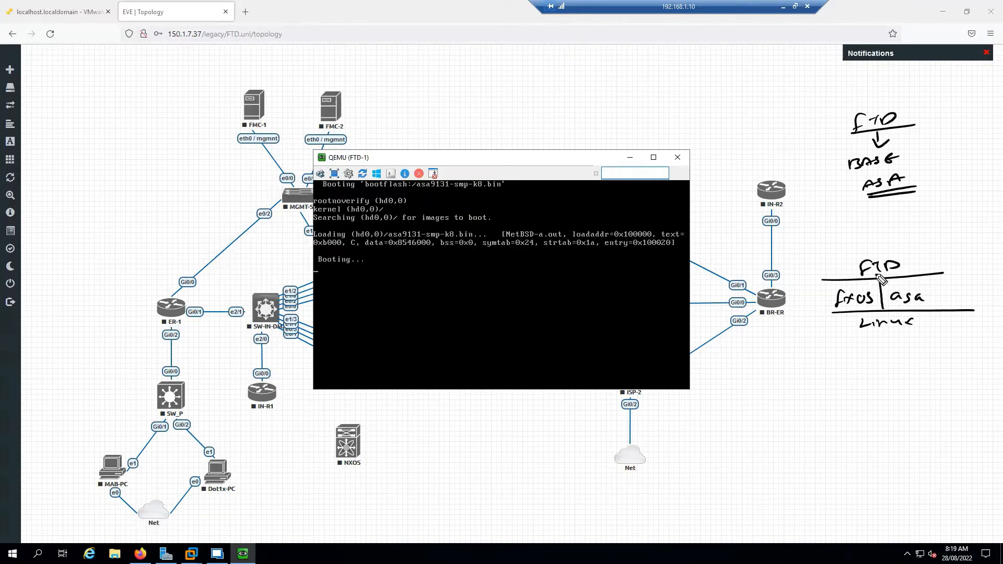
mouse_move(879, 276)
mouse_down()
mouse_move(890, 275)
mouse_move(916, 309)
mouse_up()
drag(905, 251, 918, 246)
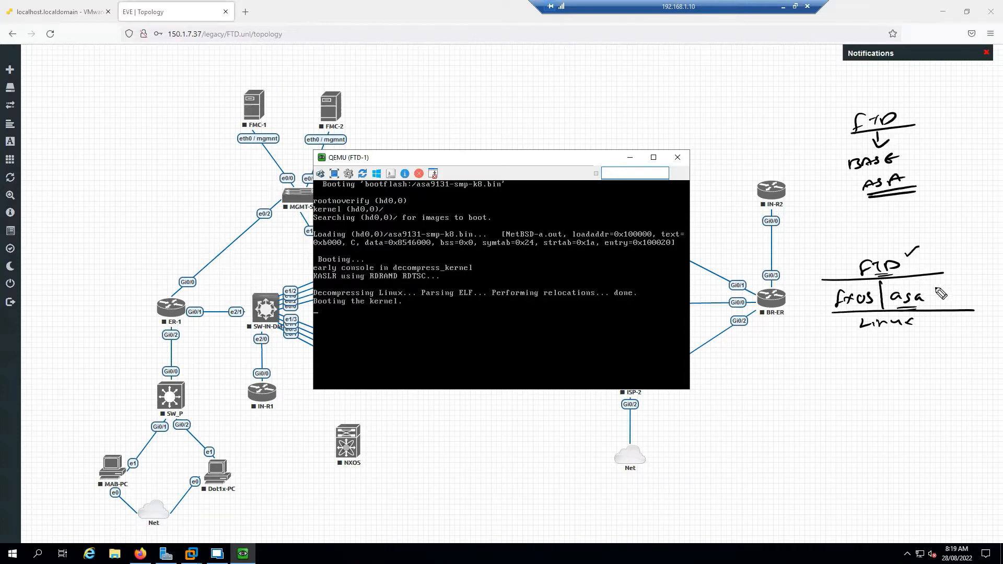
mouse_move(932, 286)
mouse_down()
mouse_move(943, 282)
mouse_move(955, 302)
mouse_move(988, 290)
mouse_up()
drag(984, 291, 984, 302)
drag(979, 302, 989, 301)
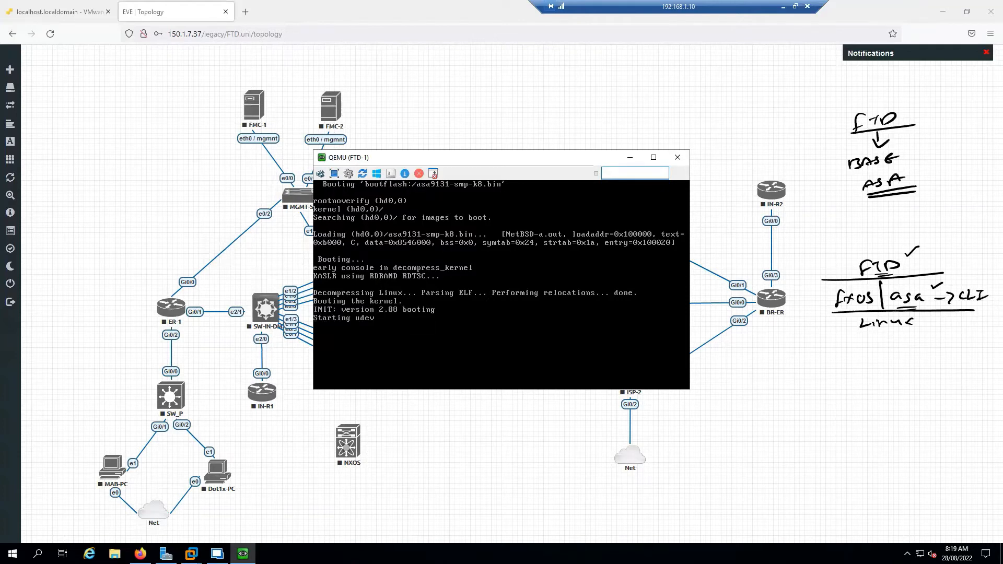
key(Escape)
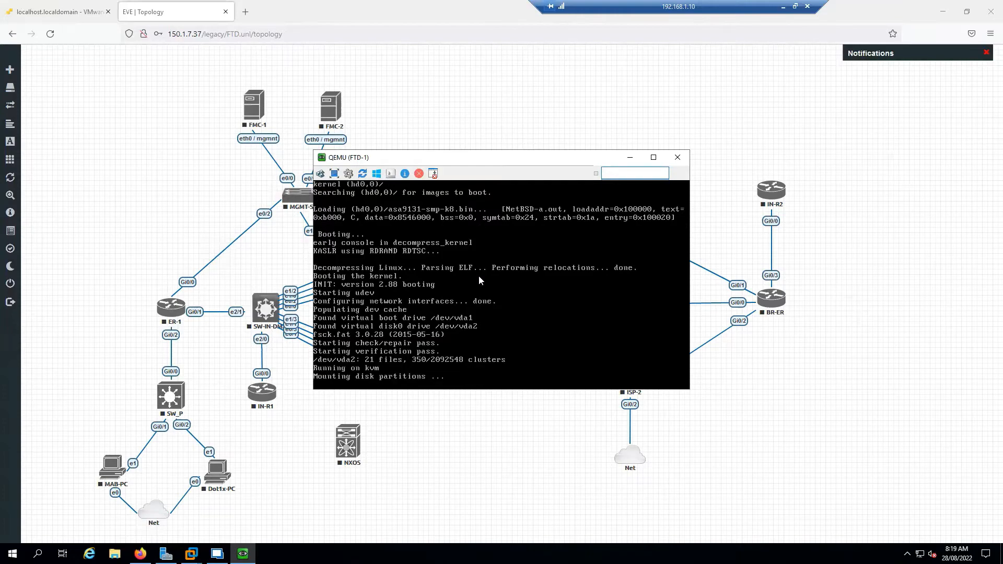
Switch to the VMware ESXi client and check the progress of the FMC deployment tasks.
click(68, 9)
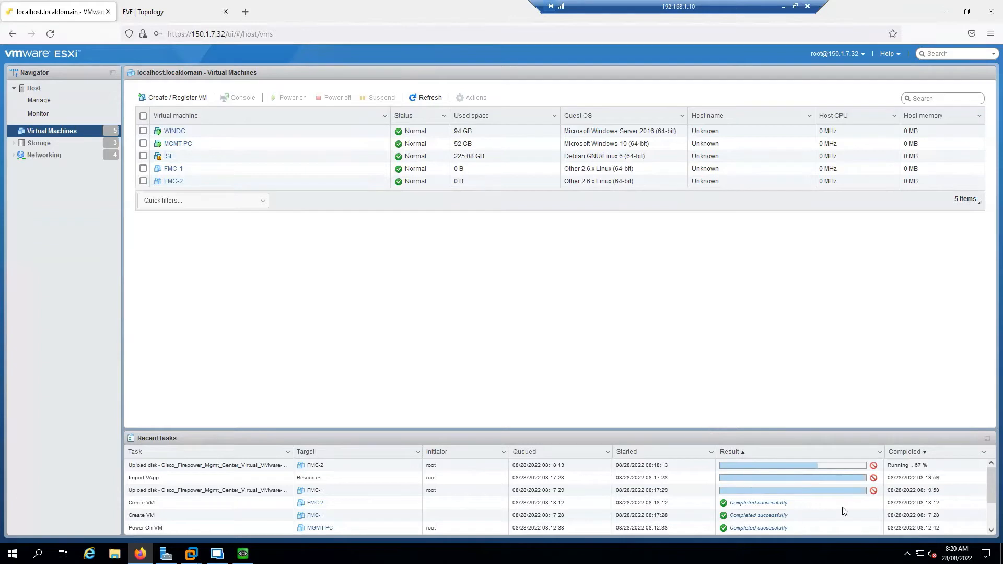
scroll(912, 500, down, 2)
scroll(905, 501, up, 2)
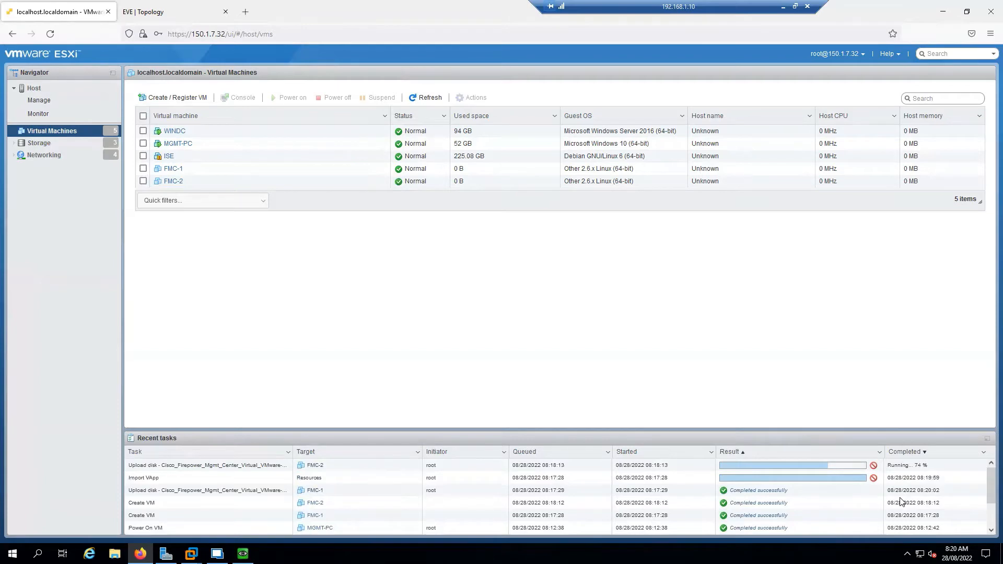
Configure the FMC-1 virtual machine with 3 CPUs and 8 GB of memory, and save the settings.
click(174, 169)
click(416, 94)
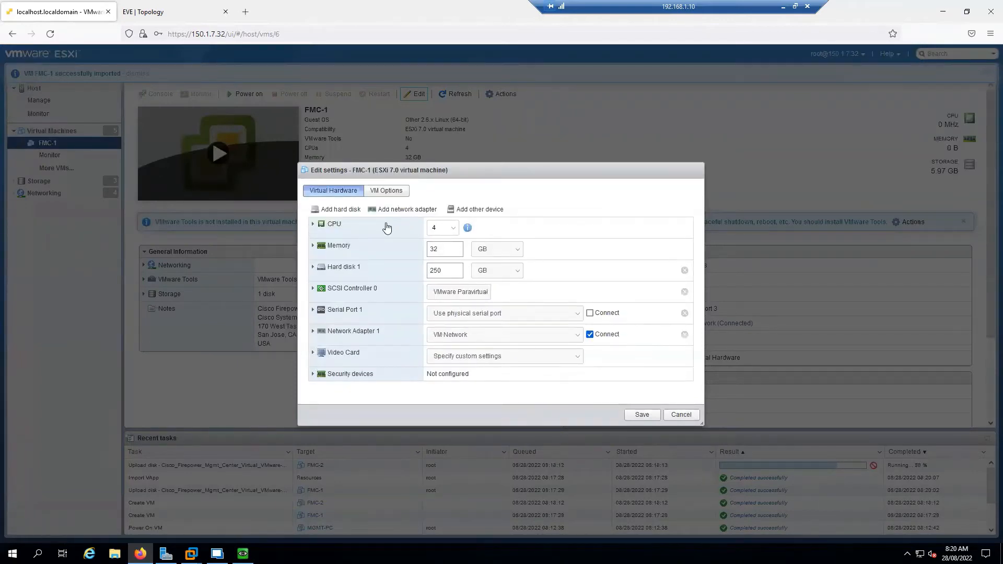
click(450, 228)
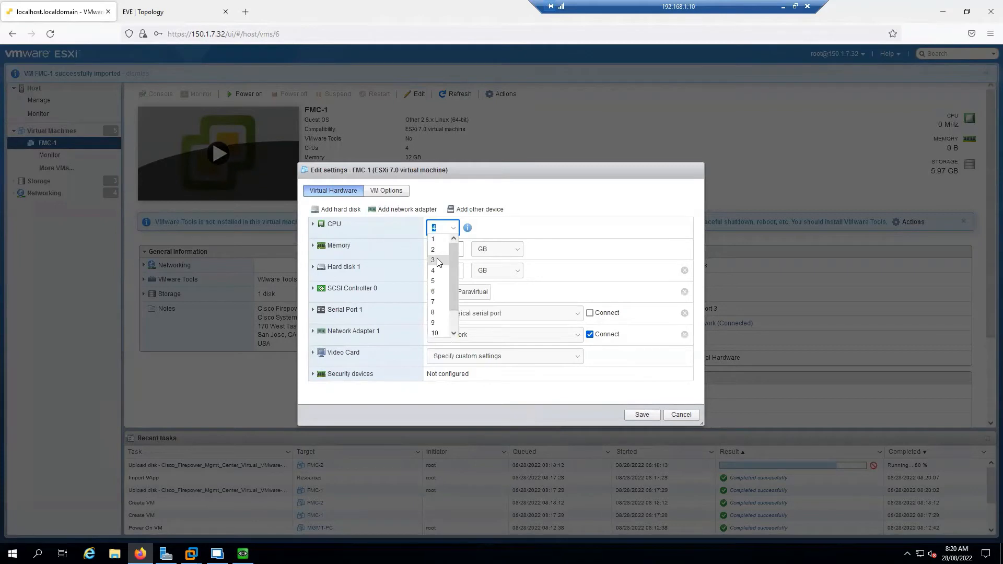
click(437, 260)
double_click(439, 249)
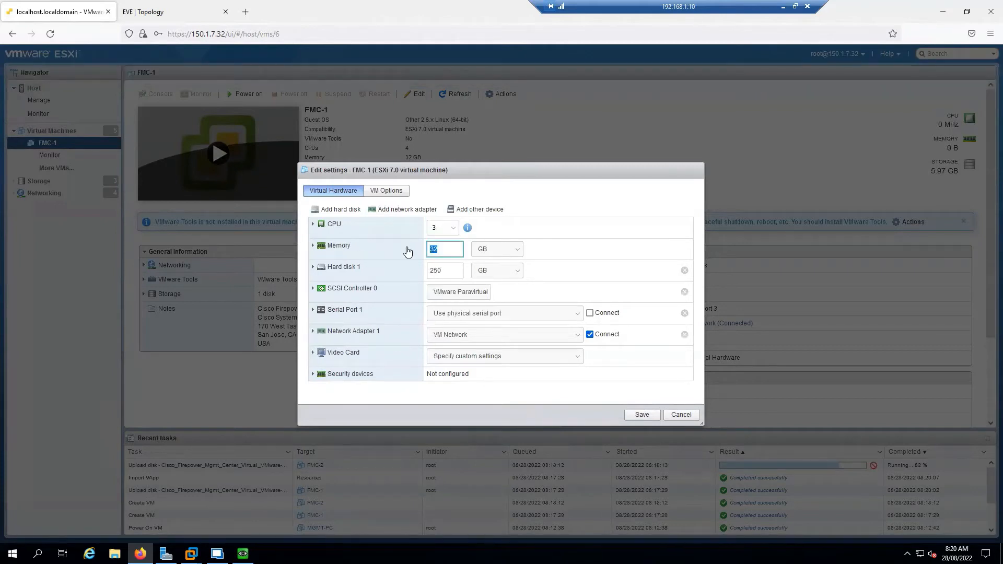
text(8)
drag(450, 272, 396, 276)
click(481, 212)
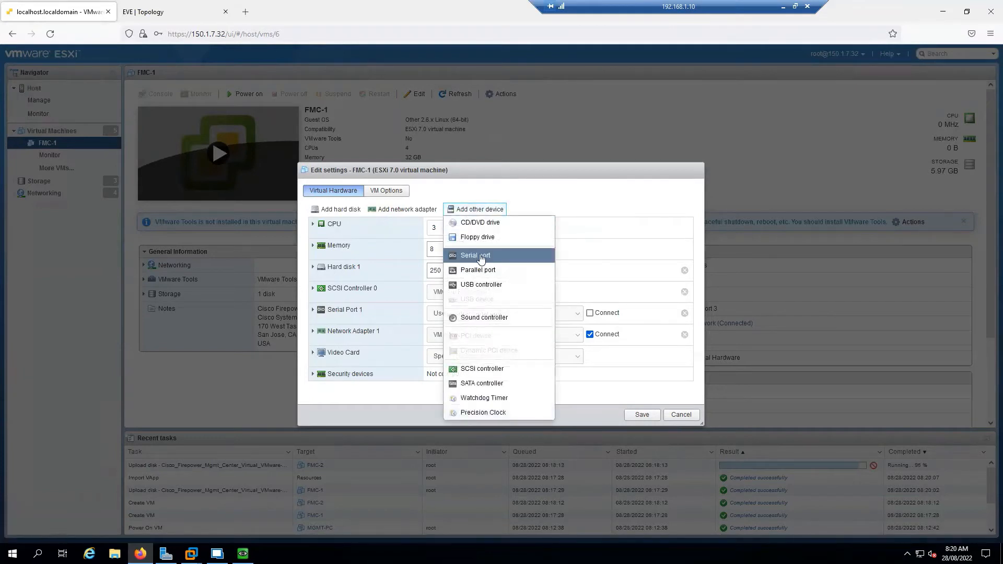
click(621, 246)
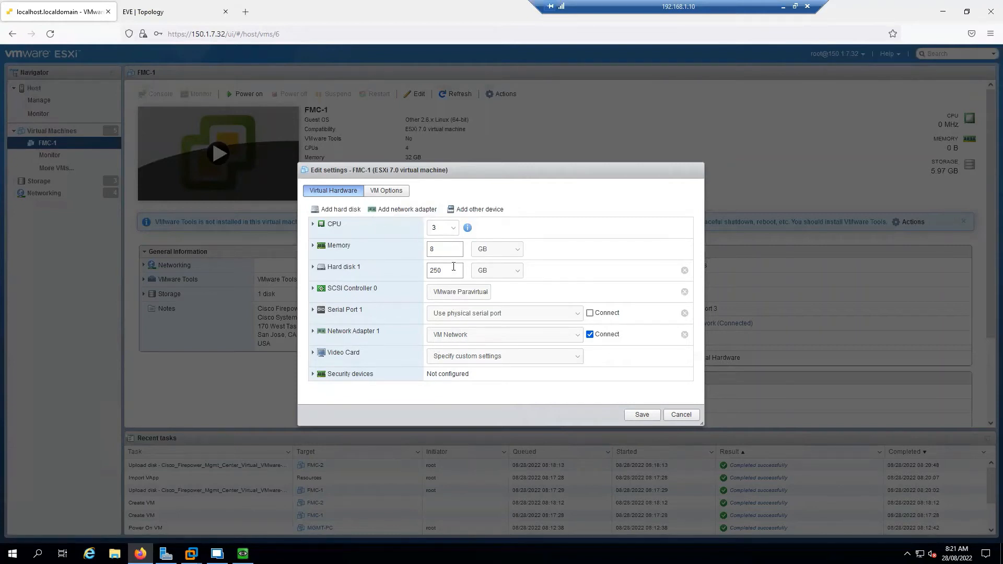
drag(453, 267, 424, 268)
click(454, 271)
click(642, 415)
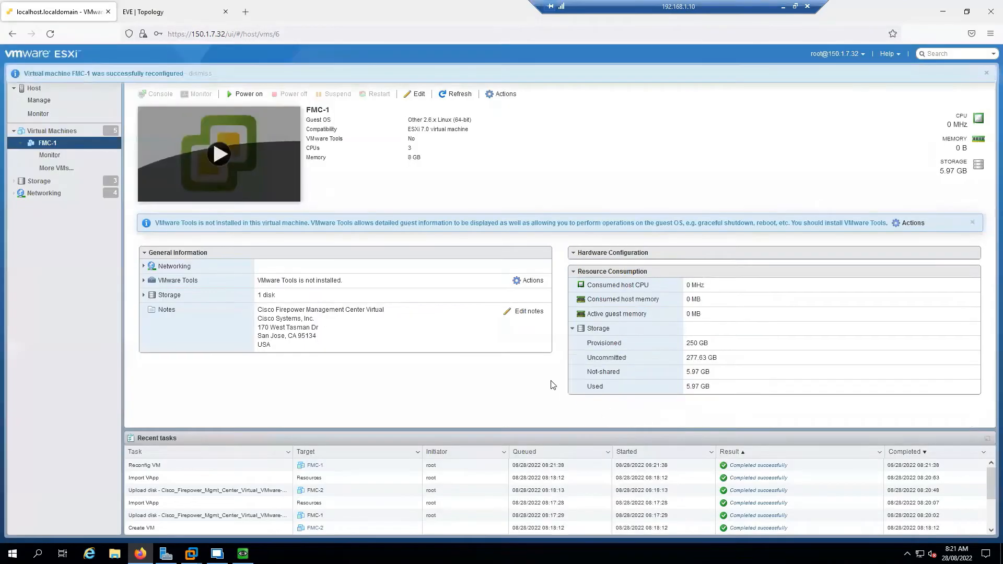
Power on FMC-1 and boot its 7.0.0 entry from a console opened in a new browser tab.
click(257, 99)
click(156, 94)
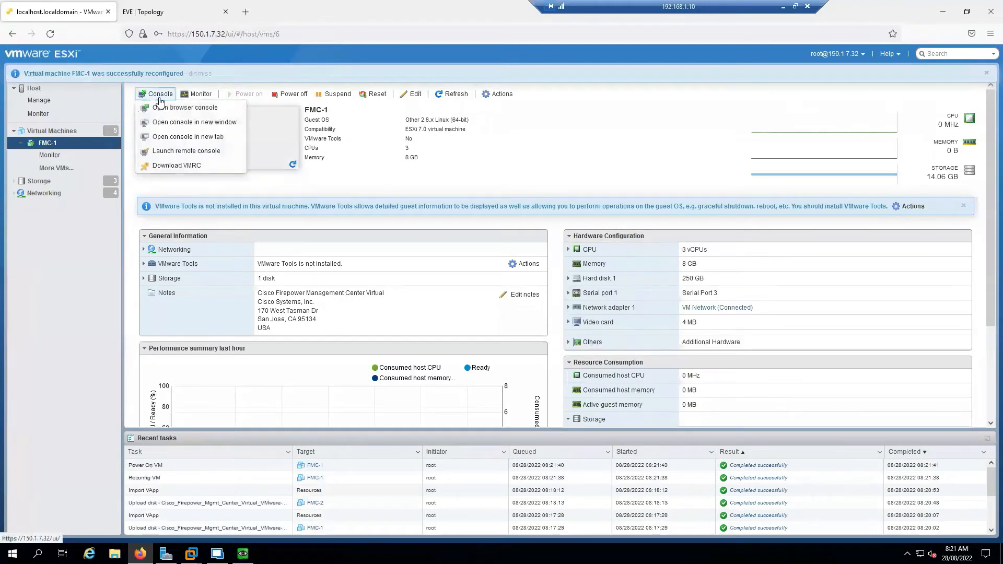
click(175, 134)
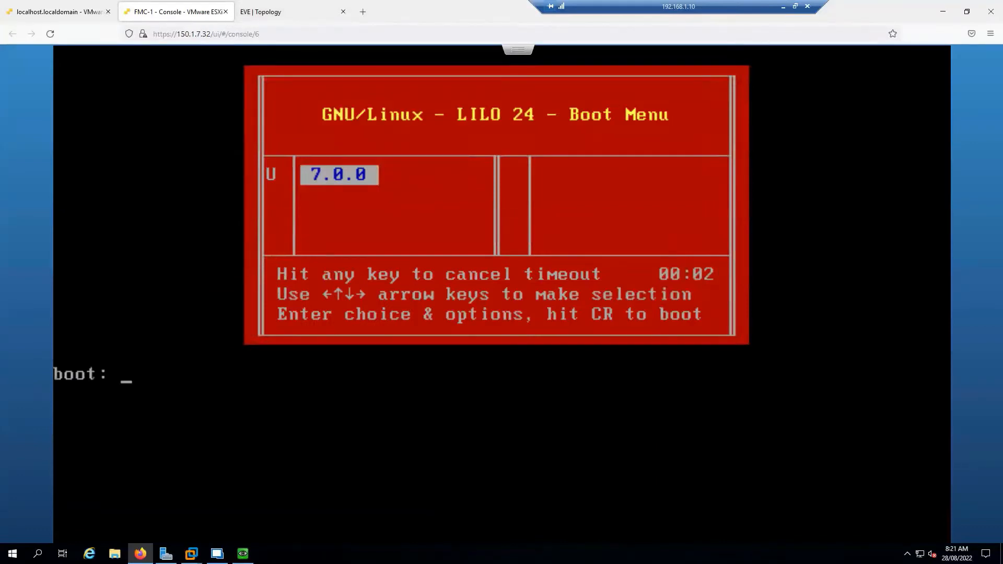
key(Return)
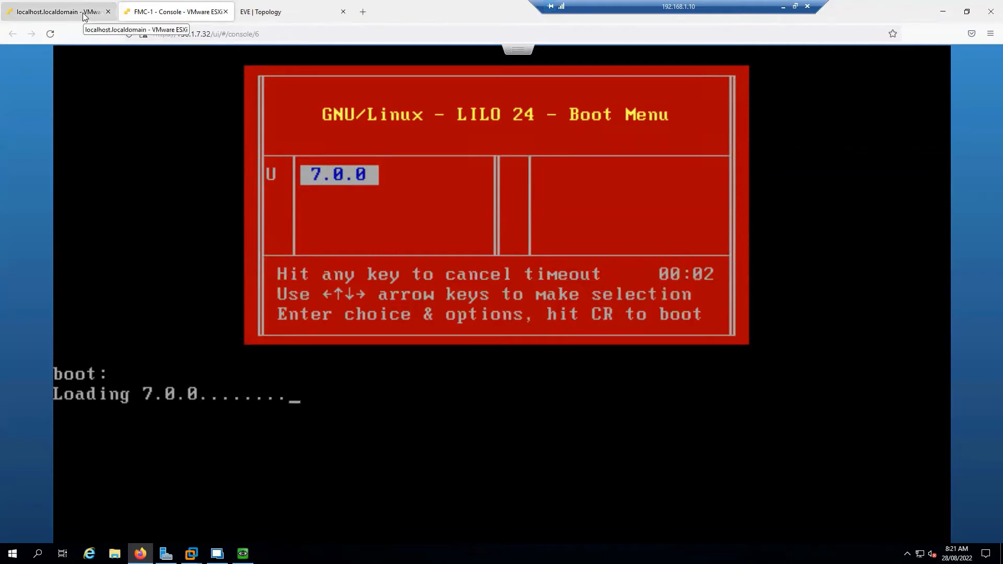
Return to the ESXi virtual machine list and configure FMC-2 with 3 CPUs and 8 GB of memory, saving the settings.
click(85, 14)
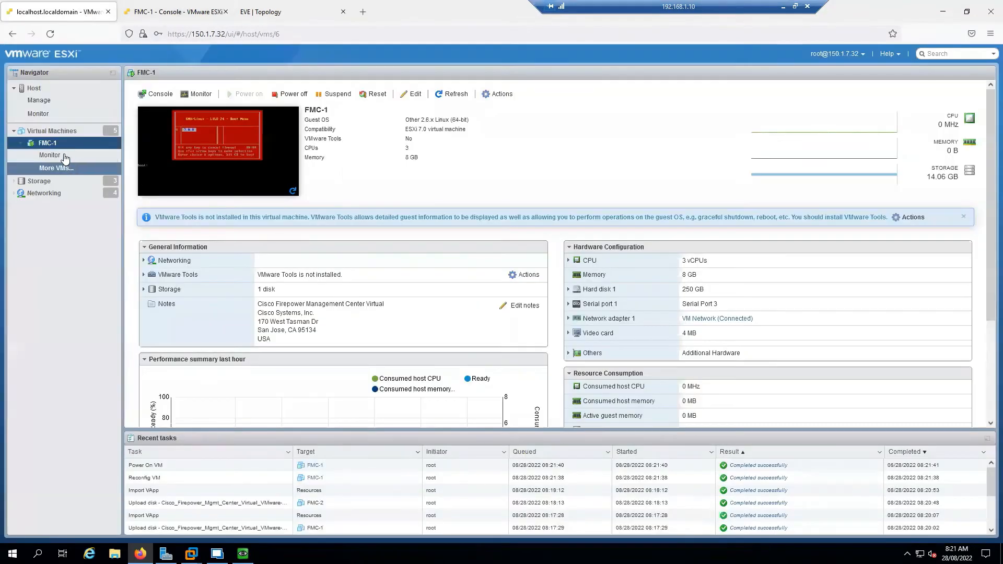
click(64, 135)
click(167, 183)
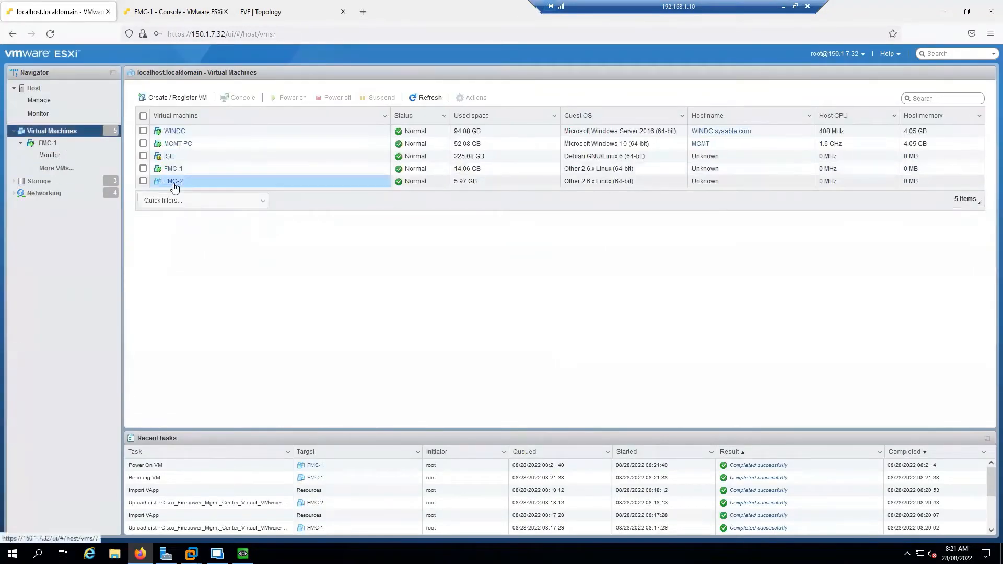
click(416, 94)
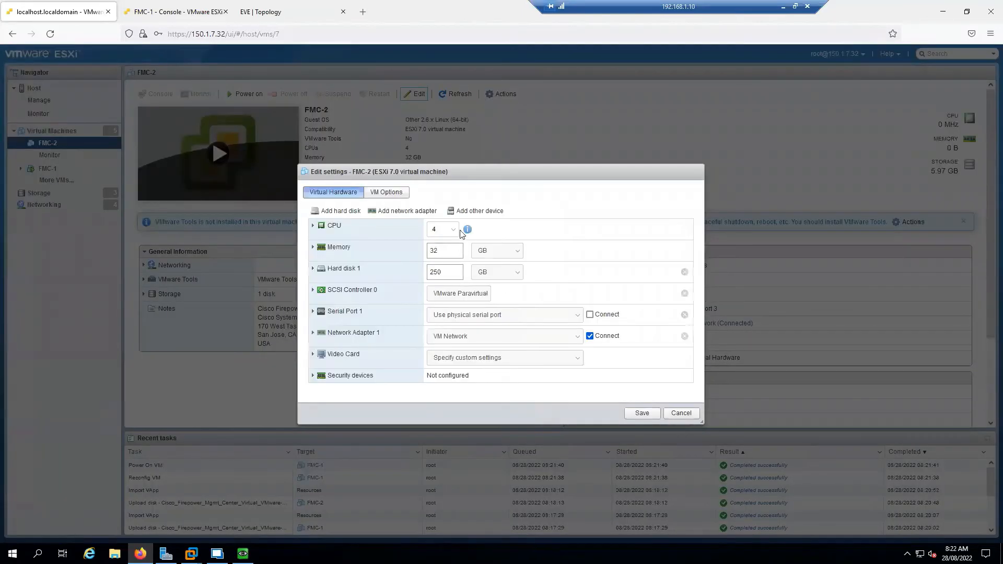
click(455, 231)
click(438, 262)
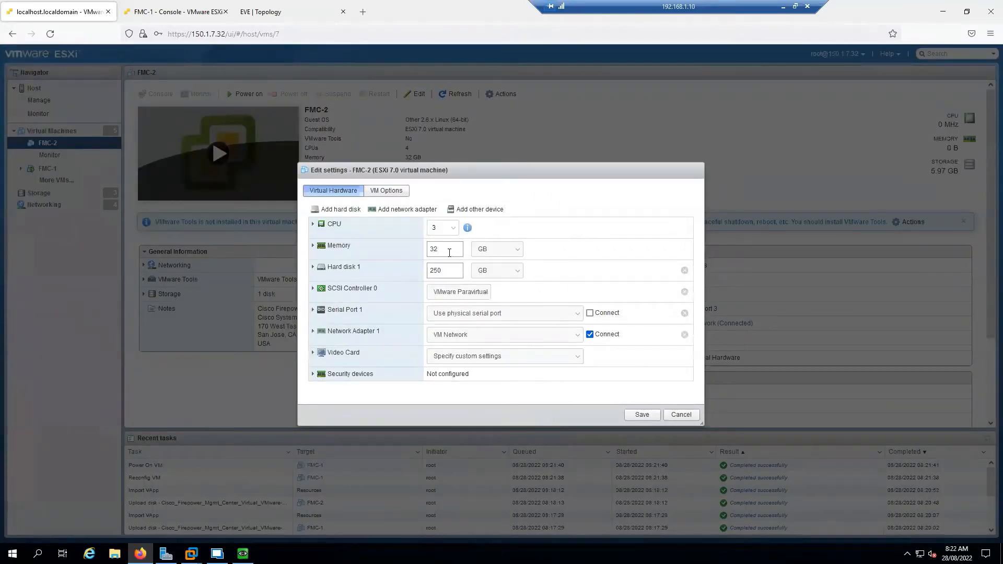
double_click(450, 253)
text(8)
click(643, 415)
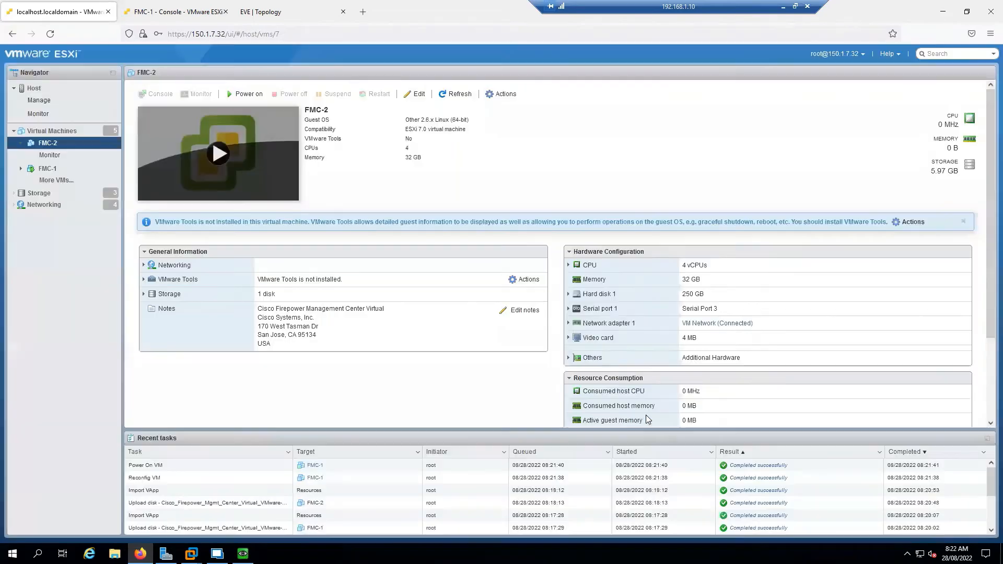
Power on FMC-2 and boot its 7.0.0 entry from a separate console.
click(248, 94)
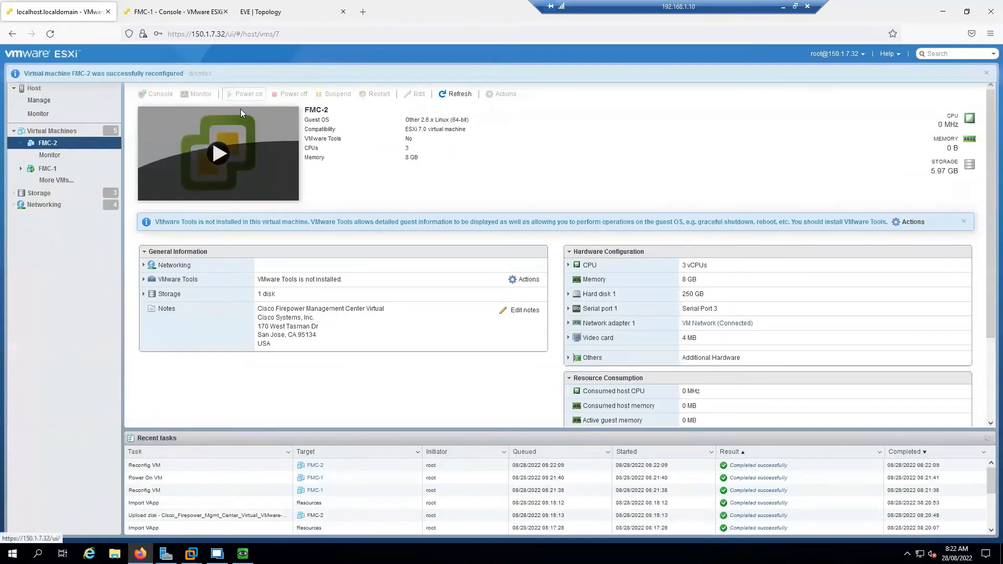
click(154, 94)
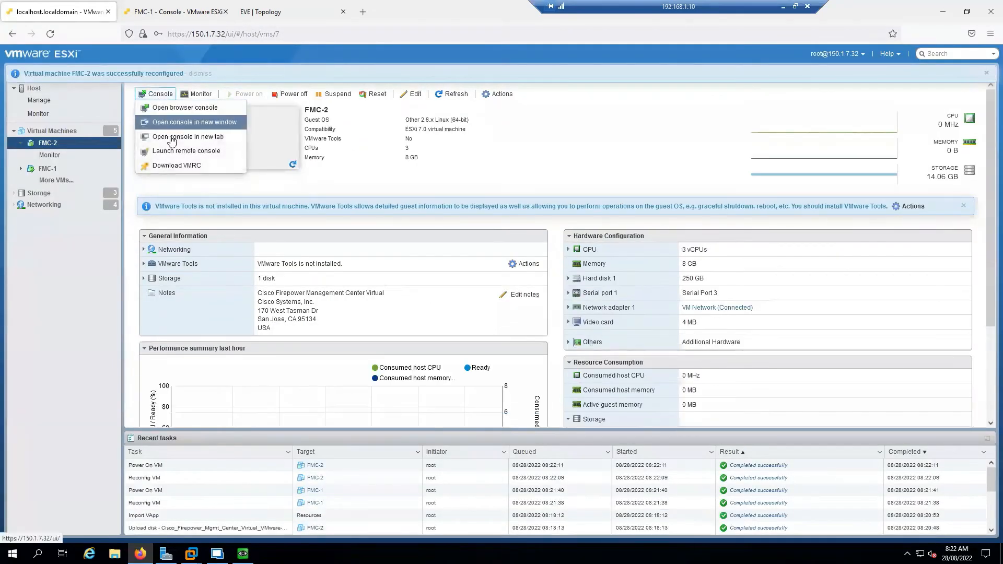
click(180, 121)
click(294, 16)
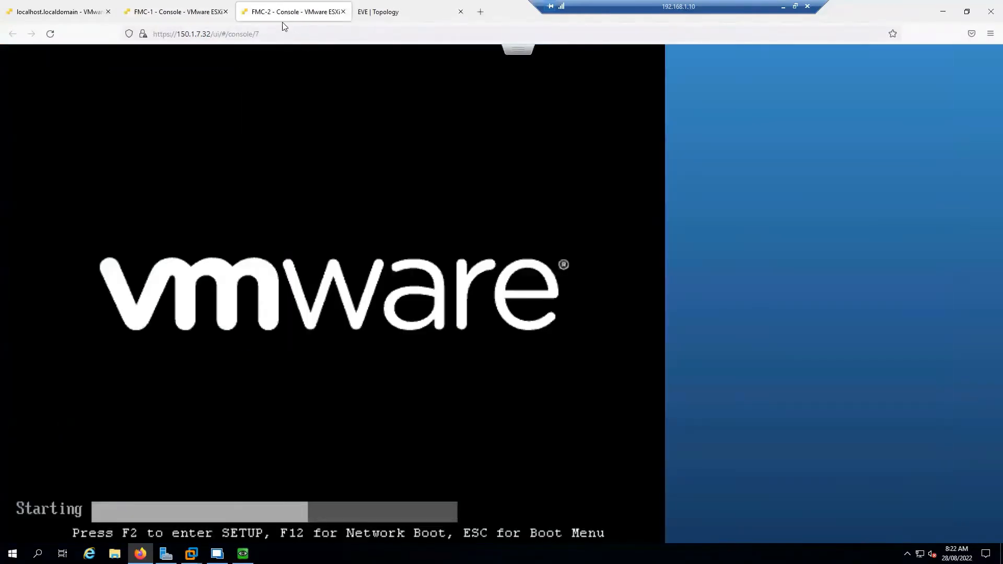
key(Return)
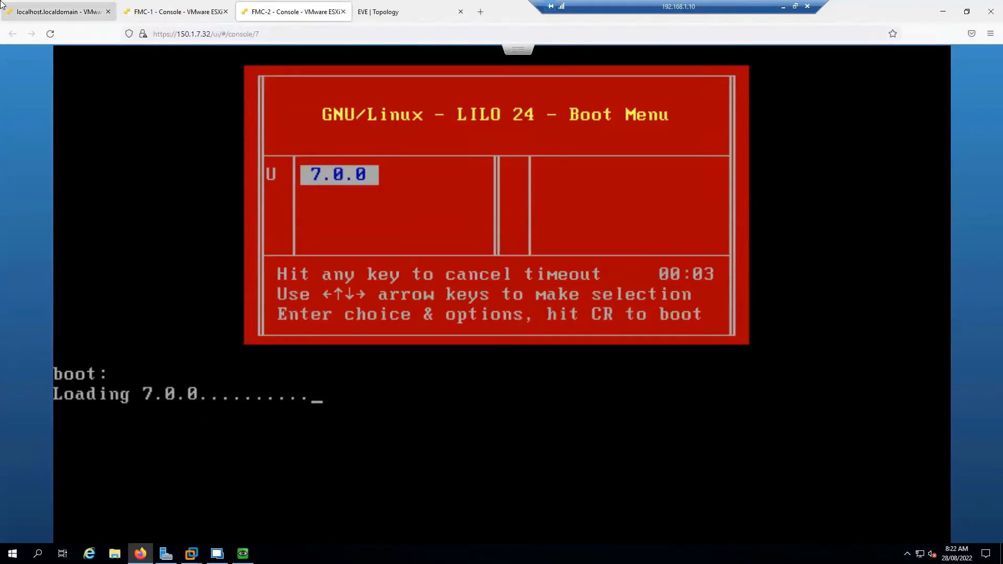
Switch to the EVE topology and move the Net cloud attached to MGMT-SW so it sits level with the switch.
click(59, 15)
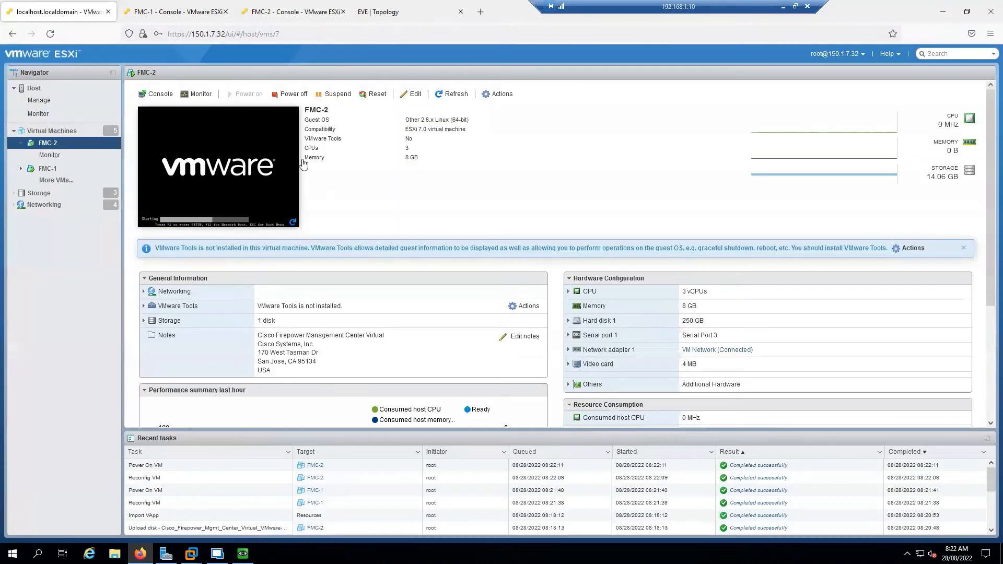
click(387, 12)
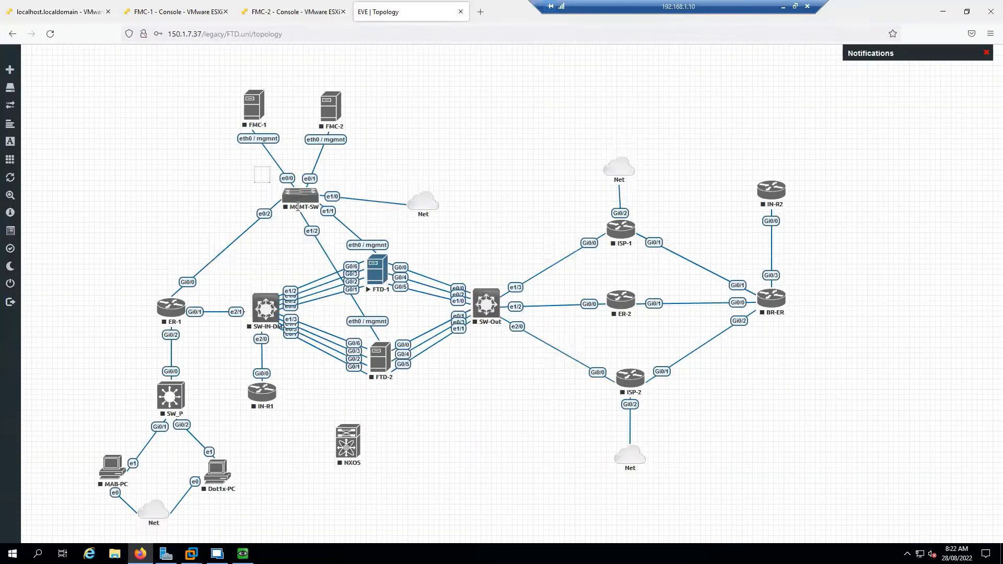
drag(254, 168, 355, 226)
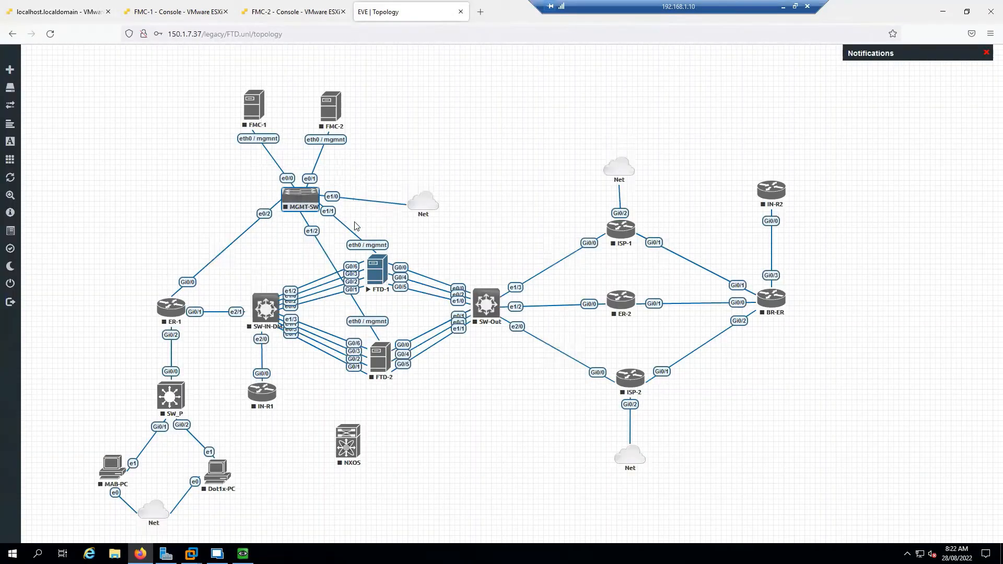
click(354, 226)
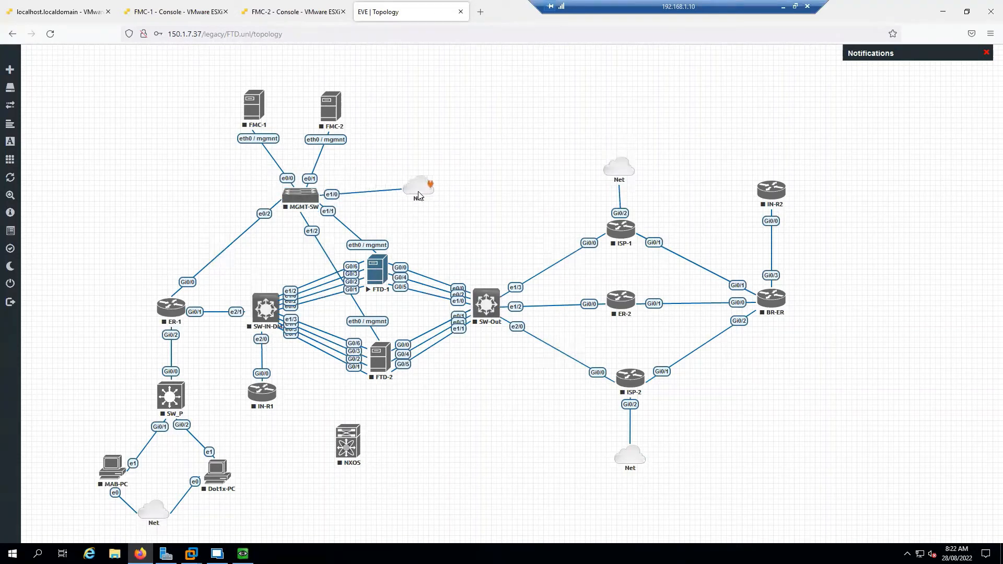
drag(429, 202, 418, 195)
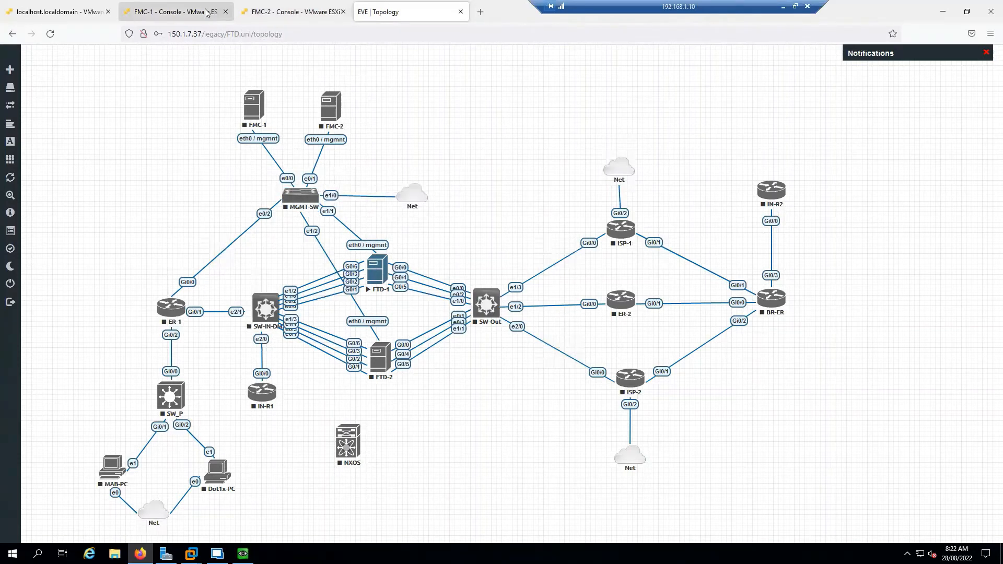
Check FMC-1's boot progress in its console and return to the EVE topology.
click(175, 11)
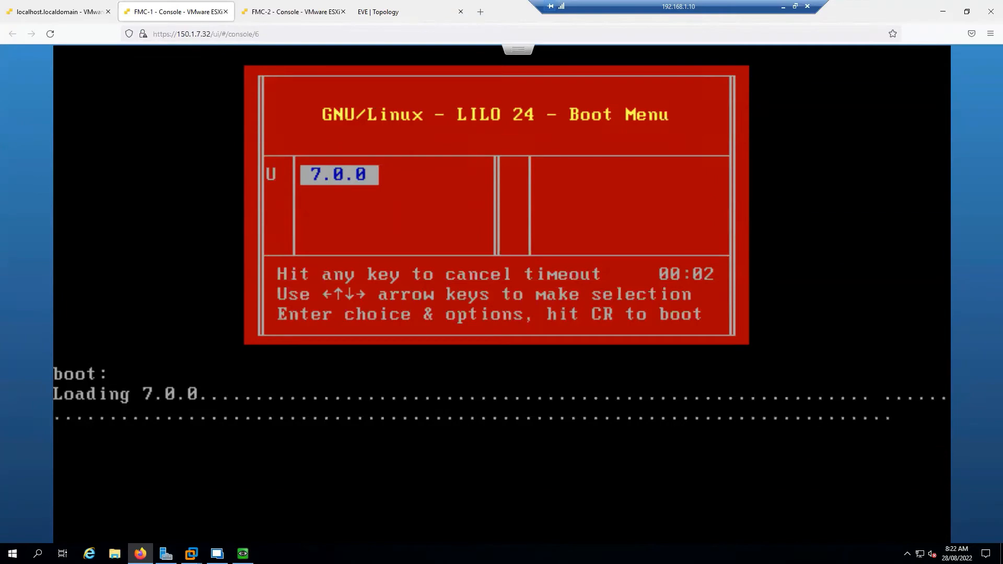
click(78, 12)
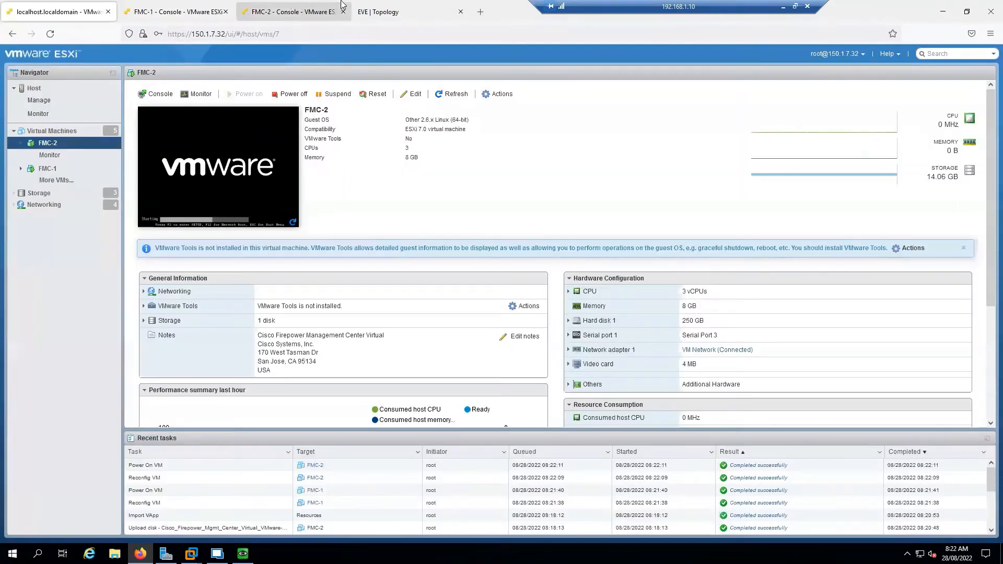
click(368, 16)
drag(367, 155, 452, 227)
click(452, 227)
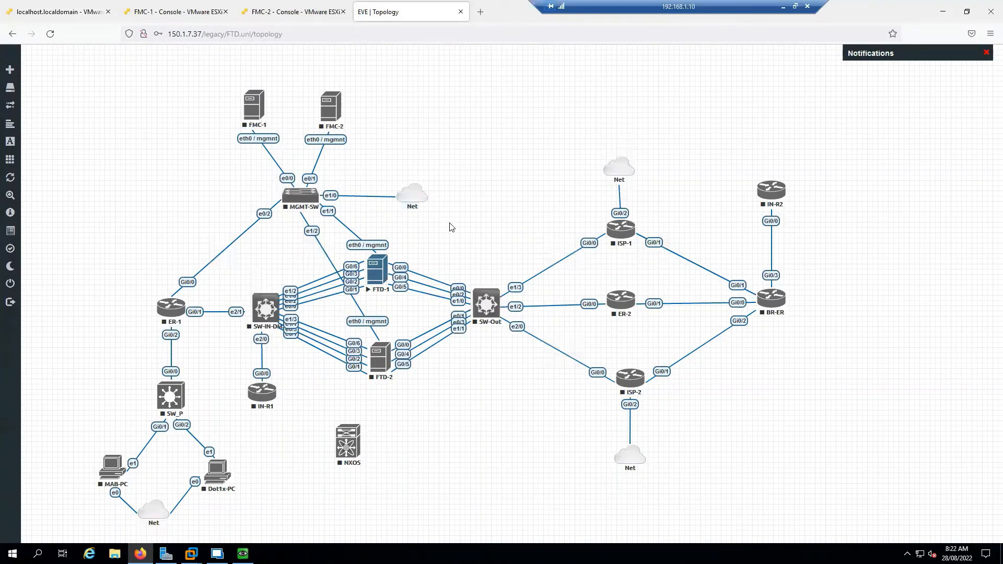
drag(221, 84, 281, 160)
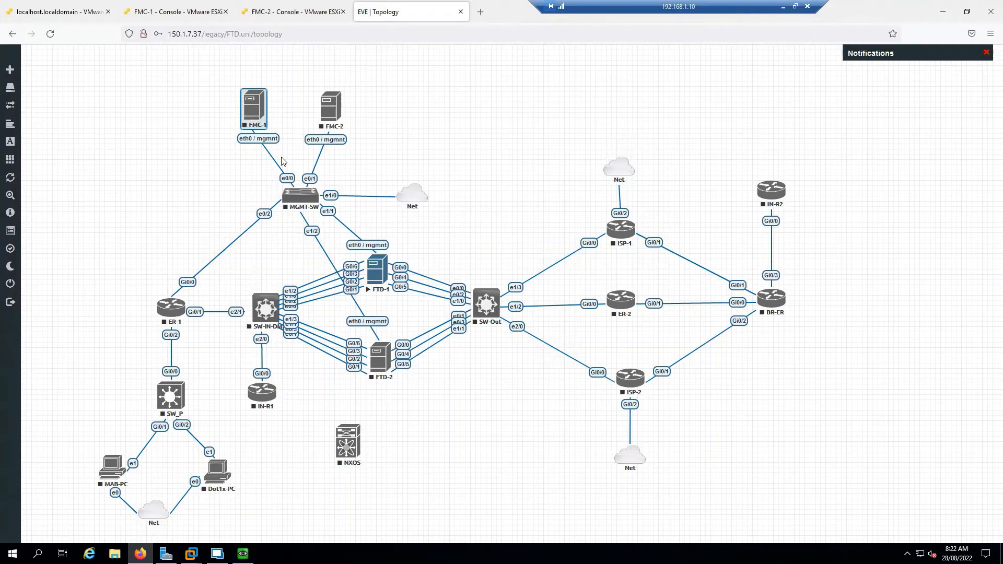
click(261, 178)
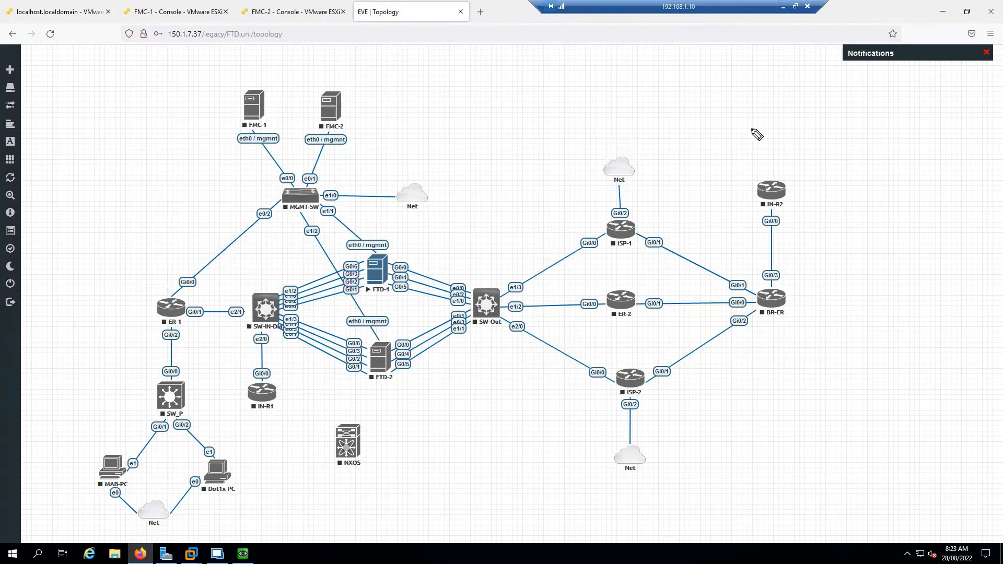
Handwrite the address 192.168.45.45 above the topology, underline it twice and clear the annotation.
mouse_move(568, 86)
mouse_down()
mouse_move(569, 104)
mouse_move(581, 89)
mouse_move(722, 93)
mouse_up()
drag(580, 113, 700, 100)
drag(593, 121, 689, 107)
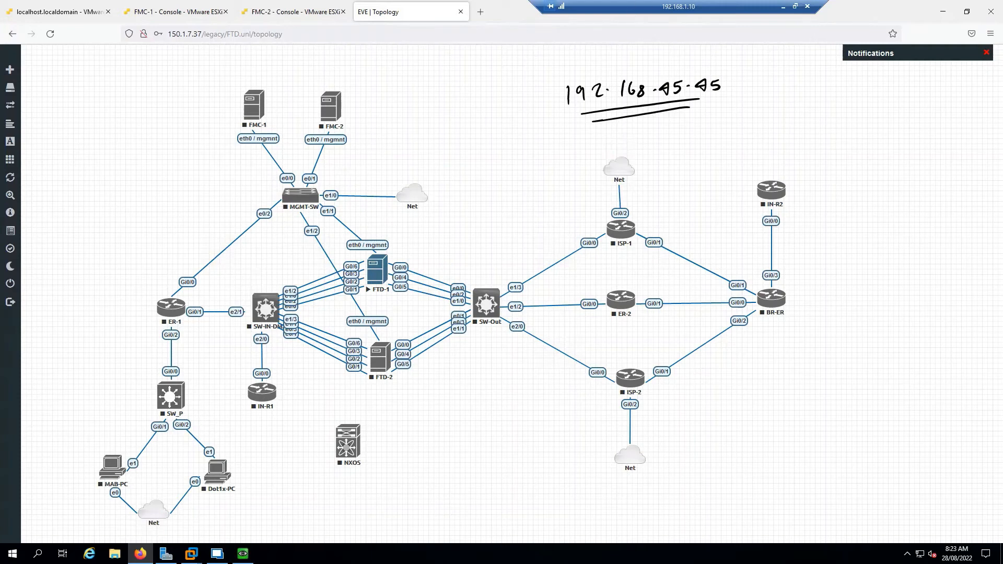
key(Escape)
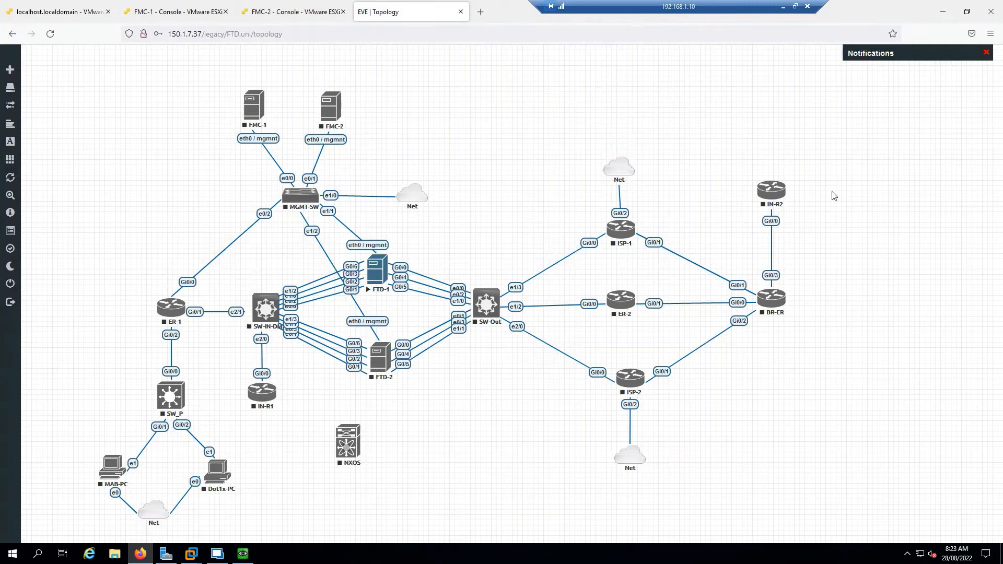
Check the first-boot progress of FMC-1 and FTD-1 in their consoles, moving the FTD-1 console window aside.
click(214, 8)
click(397, 12)
click(242, 553)
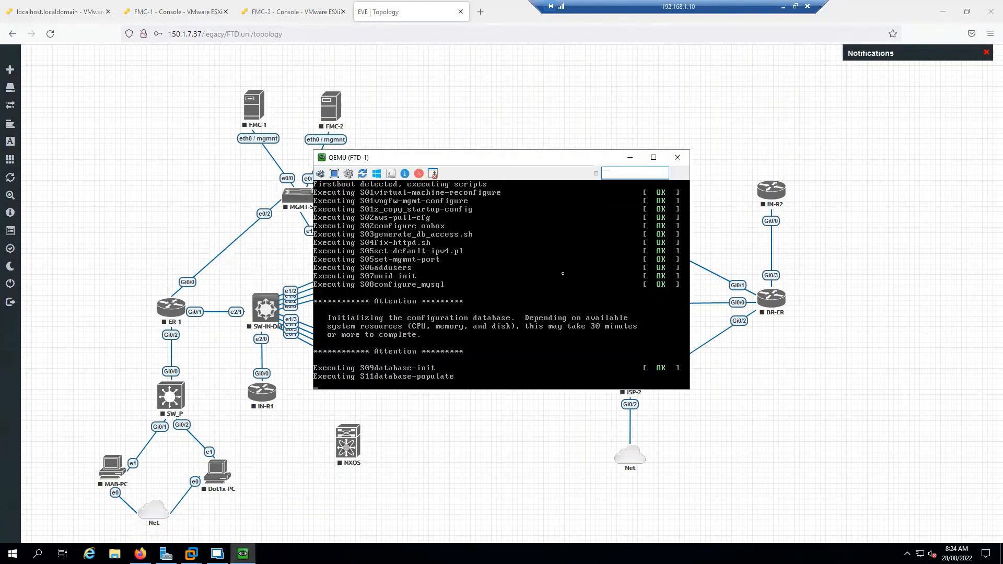
drag(517, 151, 521, 128)
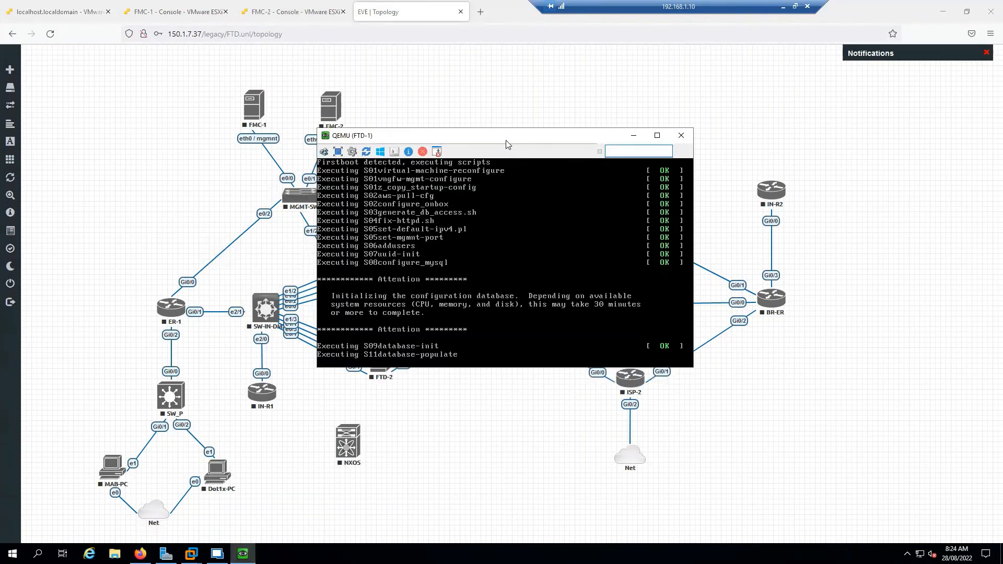
click(213, 5)
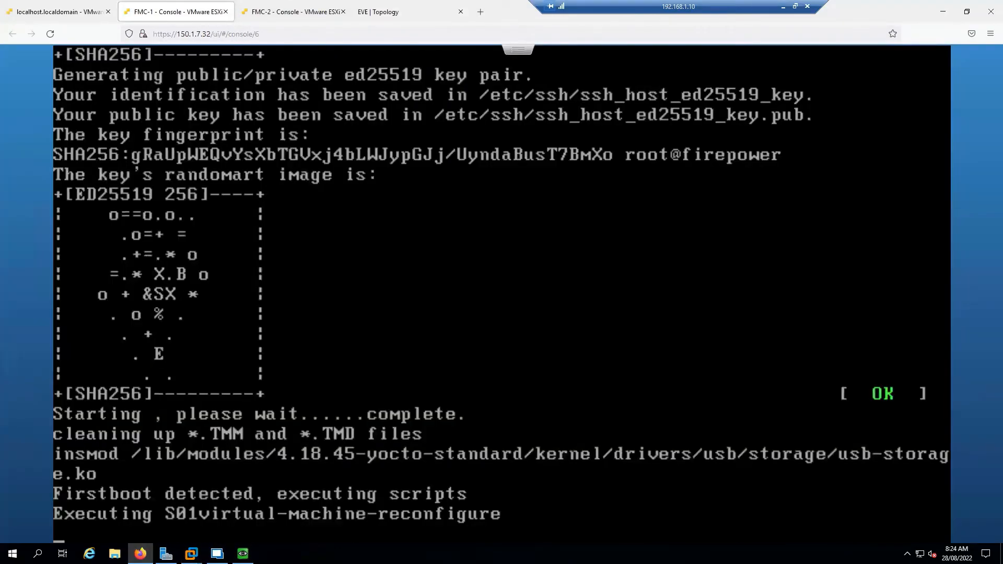
click(242, 553)
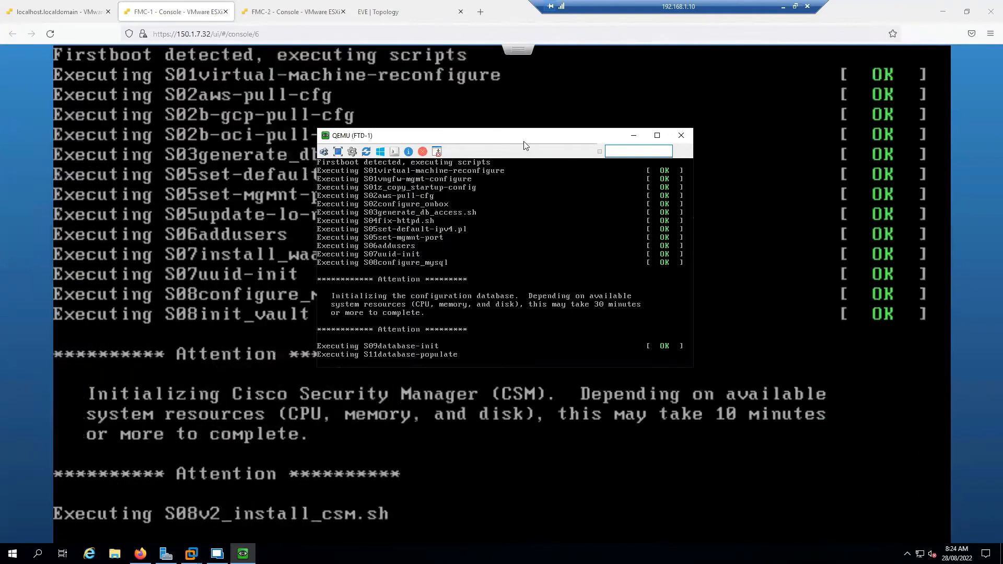
drag(522, 144, 594, 135)
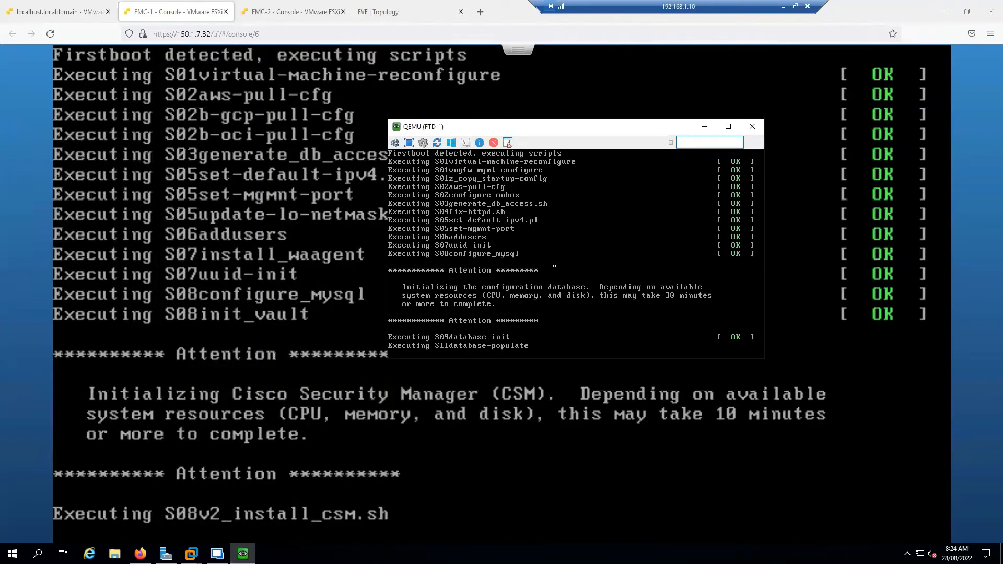
Return to the EVE topology, start the FTD-2 node and open its VNC console, allowing the link to launch.
click(387, 12)
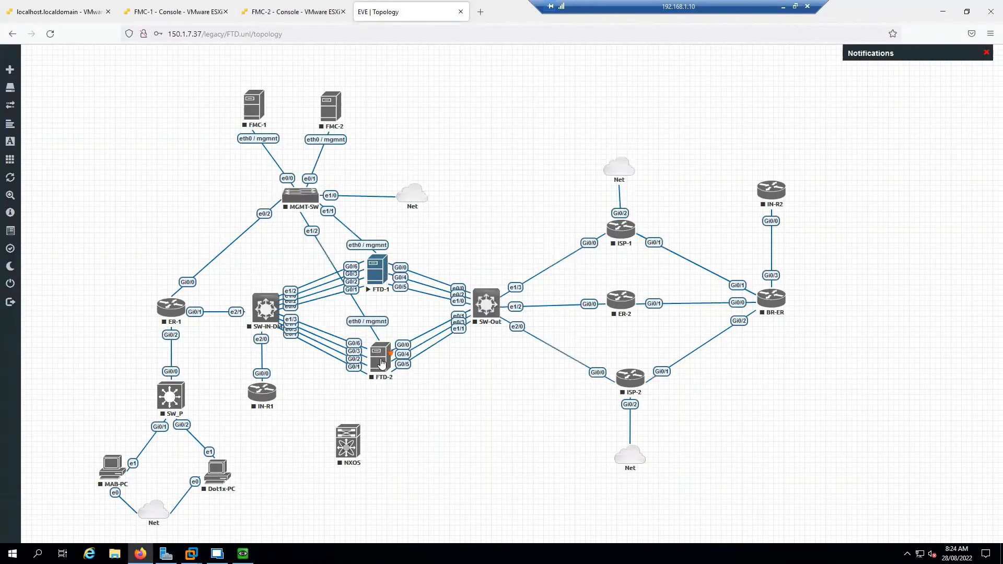
right_click(381, 362)
click(413, 382)
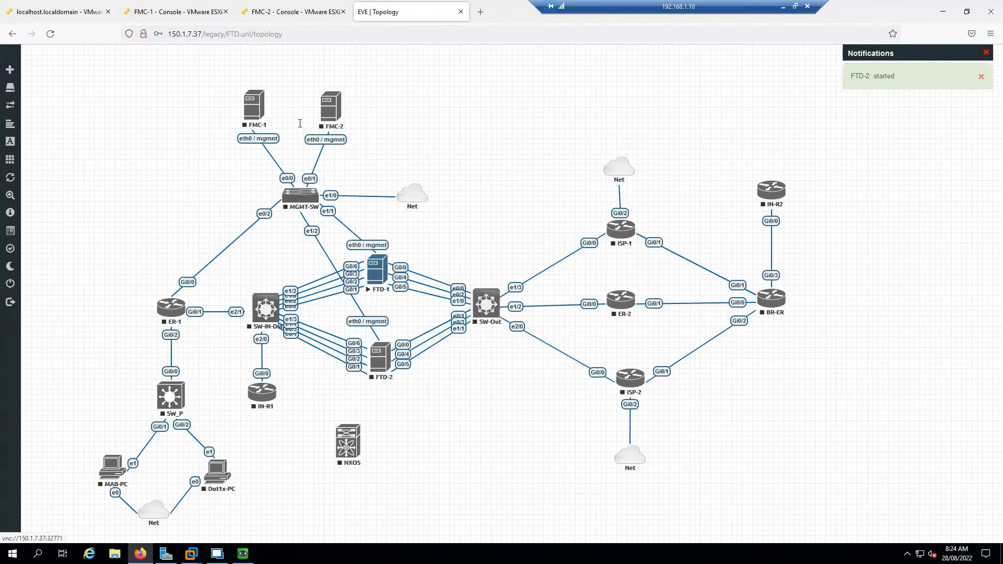
click(381, 365)
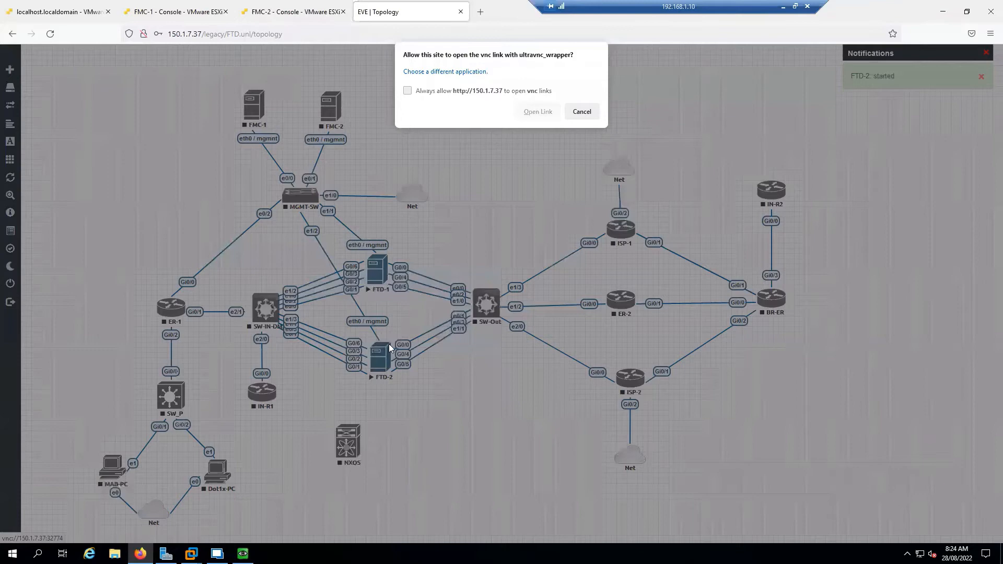
click(533, 112)
drag(526, 159, 528, 112)
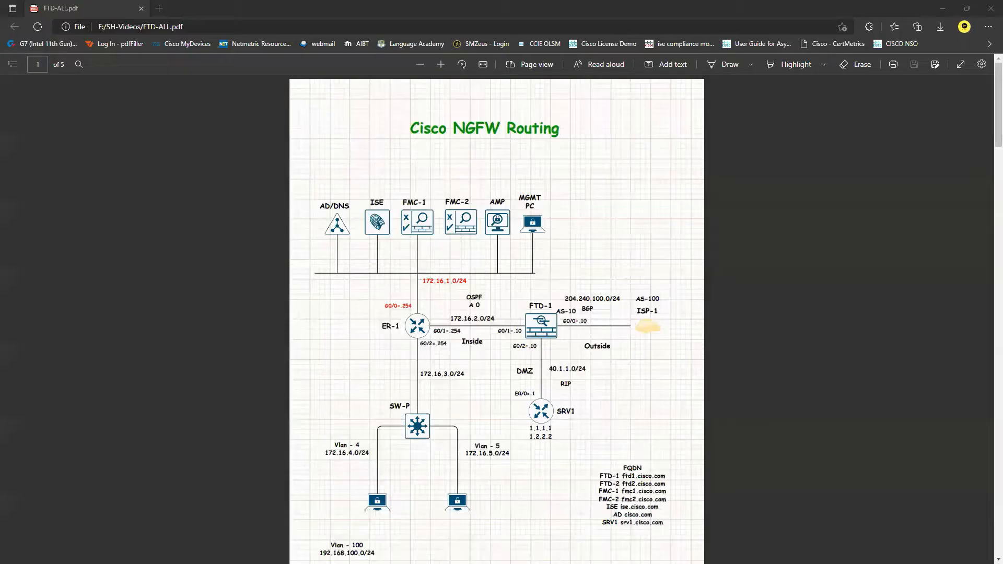
Switch to FTD-ALL.pdf and examine the FQDN list on the Cisco NGFW Routing diagram.
drag(599, 475, 667, 526)
click(660, 543)
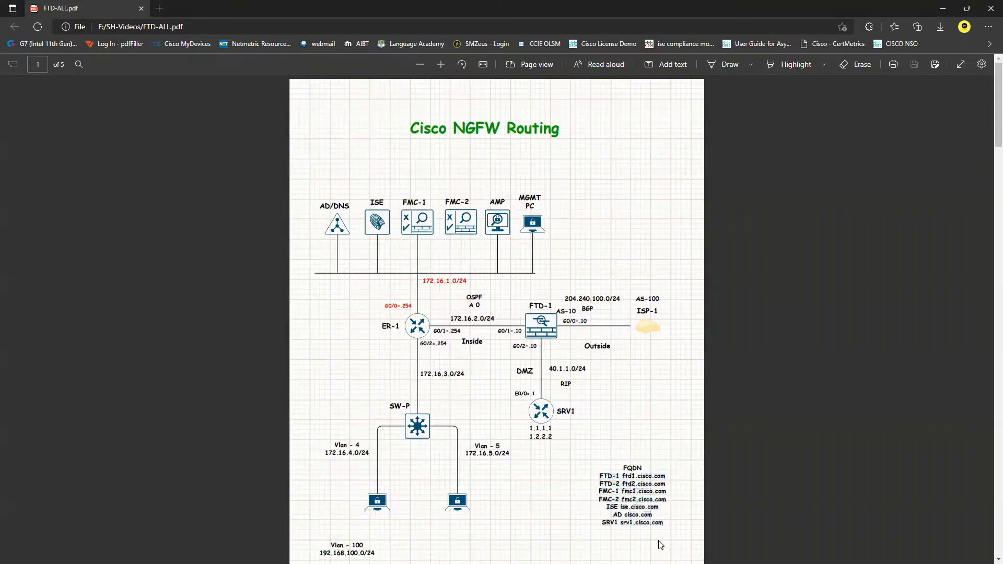